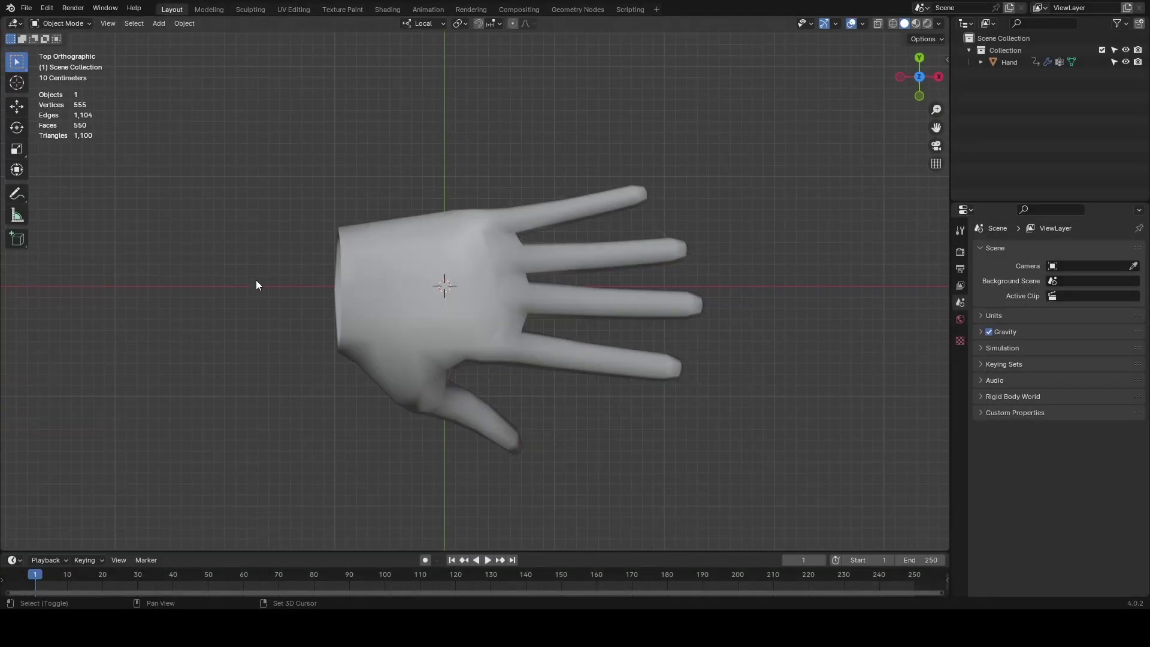
- Add an armature at the origin and set it to display in front of the hand mesh
key(shift+a)
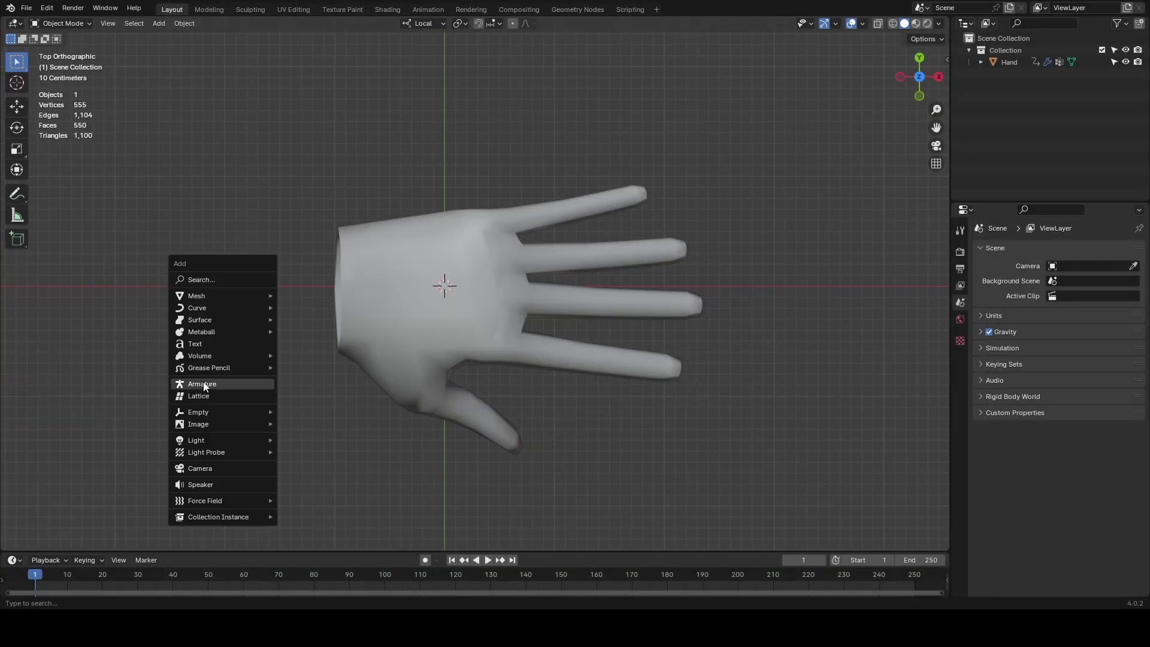
click(202, 385)
key(KP_1)
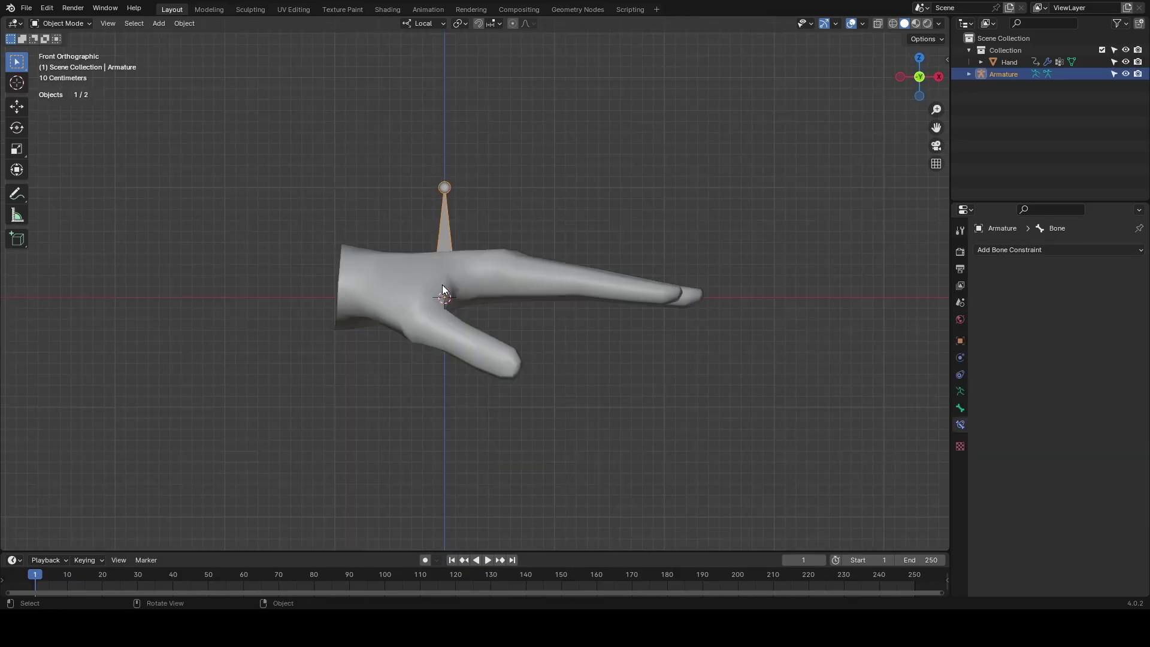
click(958, 407)
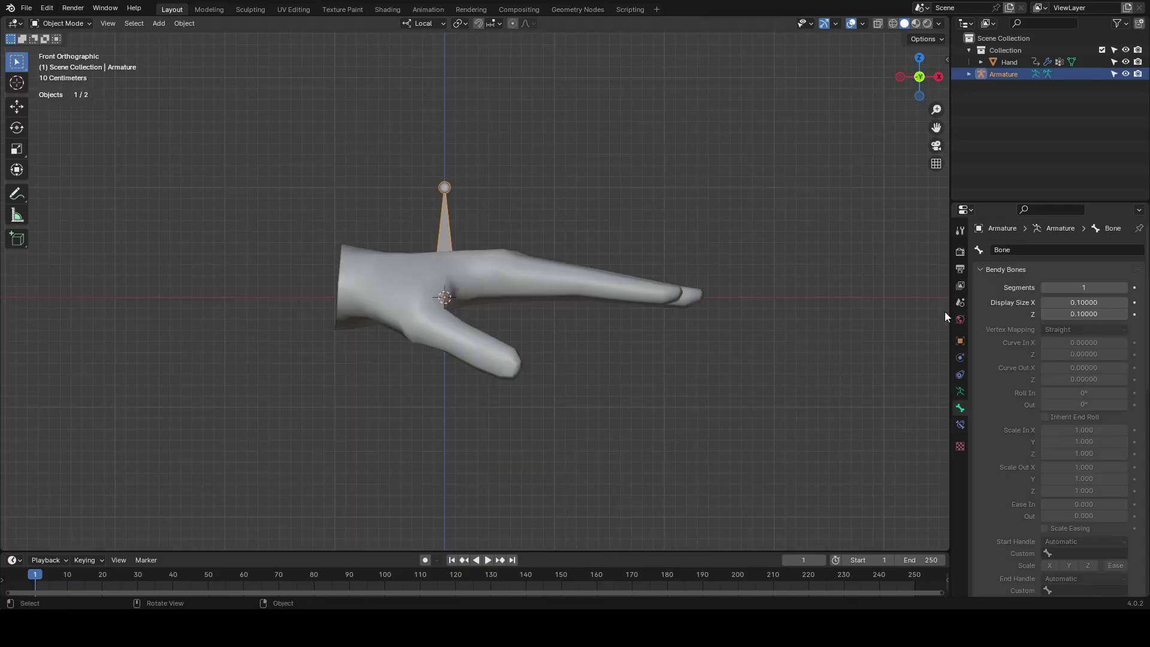
text(in front)
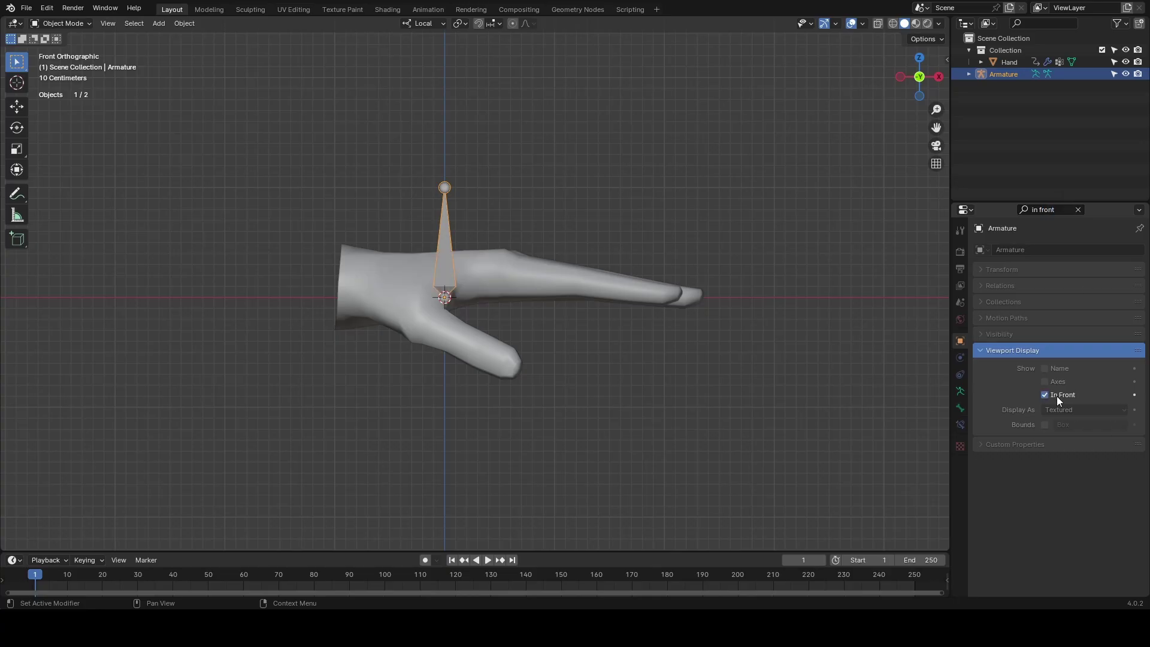
key(BackSpace)
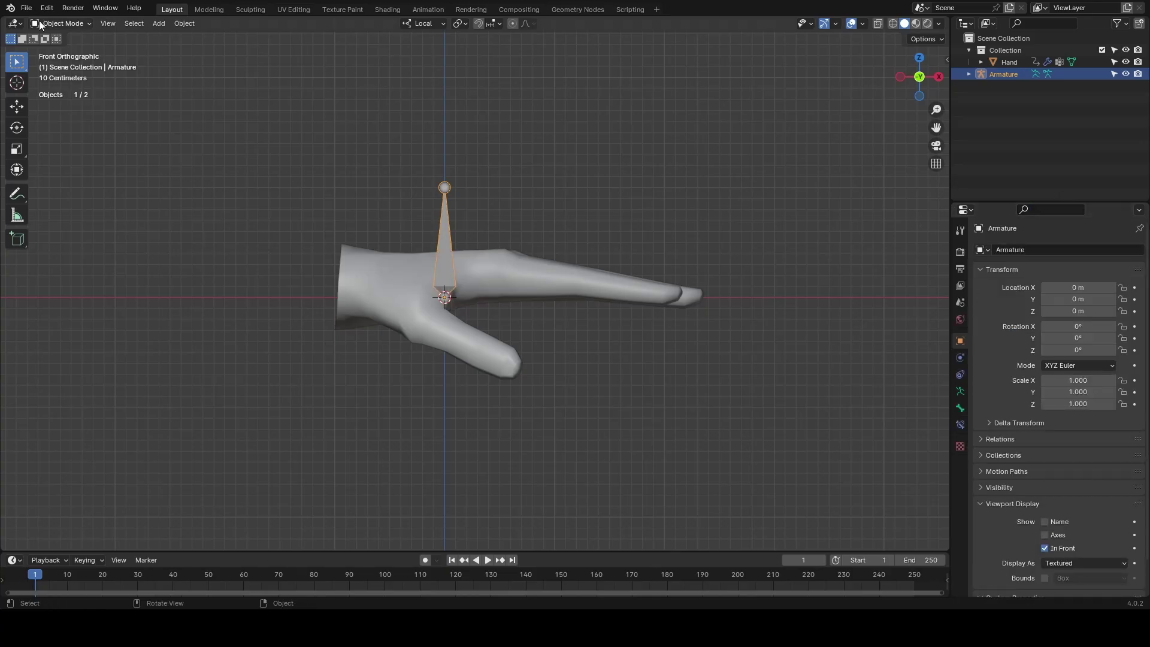
- In Edit Mode, reposition the bone's two joints so it runs inside the palm from the wrist towards the knuckles
click(54, 52)
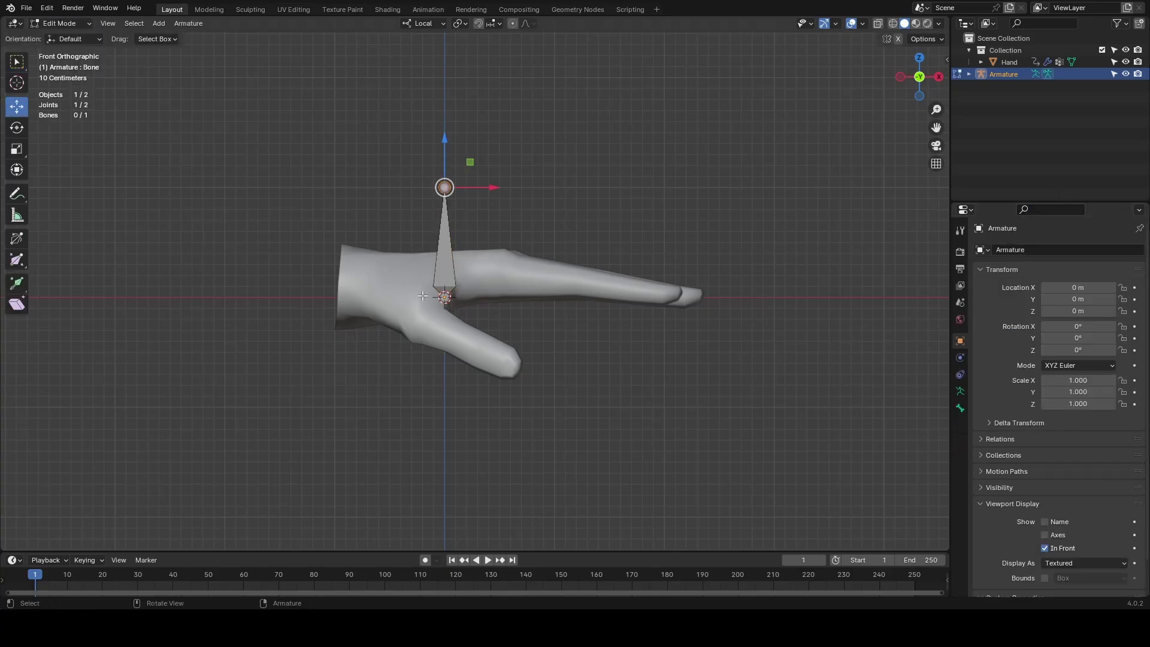
drag(471, 278, 374, 270)
click(445, 193)
drag(470, 167, 510, 255)
click(508, 258)
middle_drag(509, 258, 482, 324)
- Rename the palm bone Hand
click(484, 328)
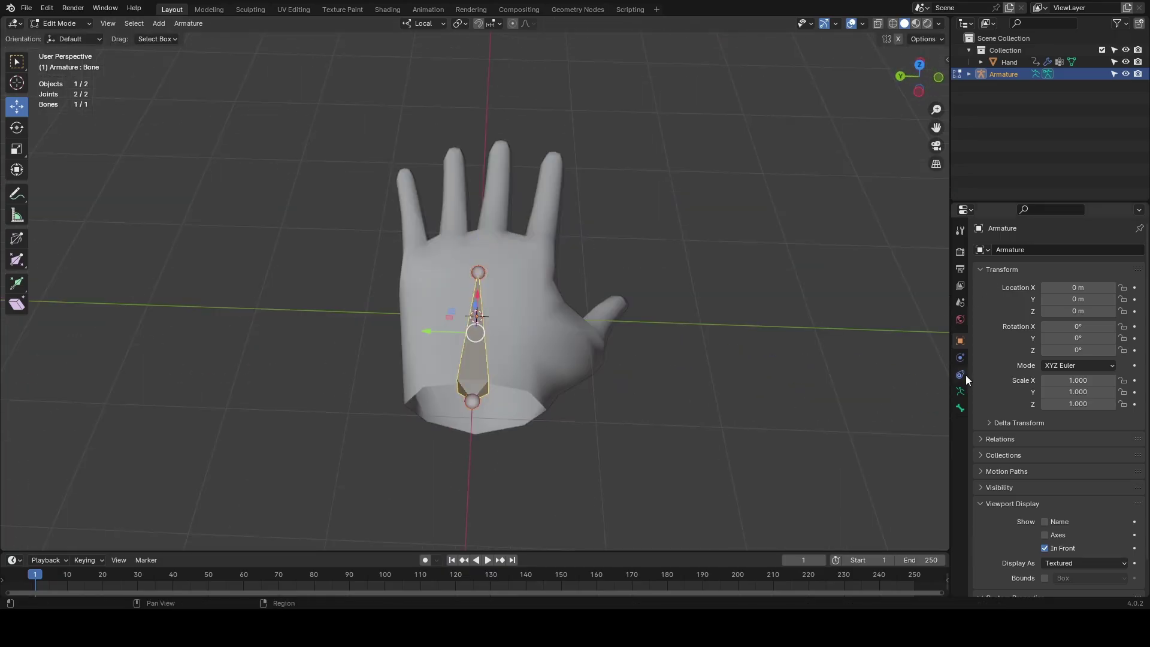
click(960, 408)
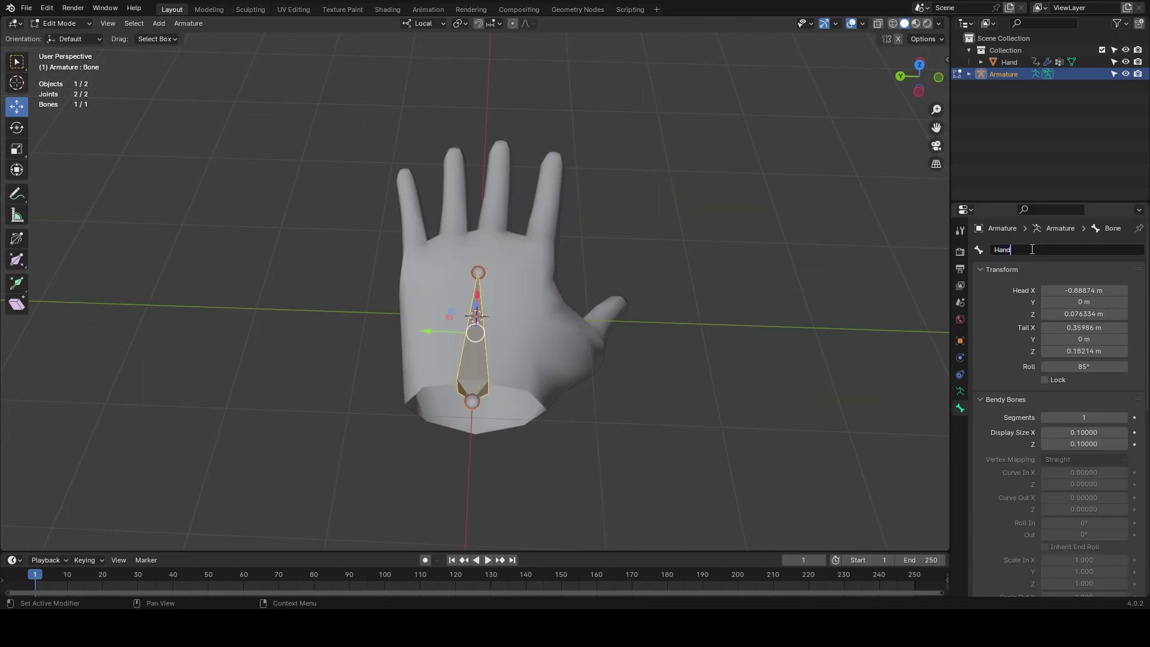
click(719, 241)
- In top view, duplicate the Hand bone and place the copy over the index finger
key(KP_7)
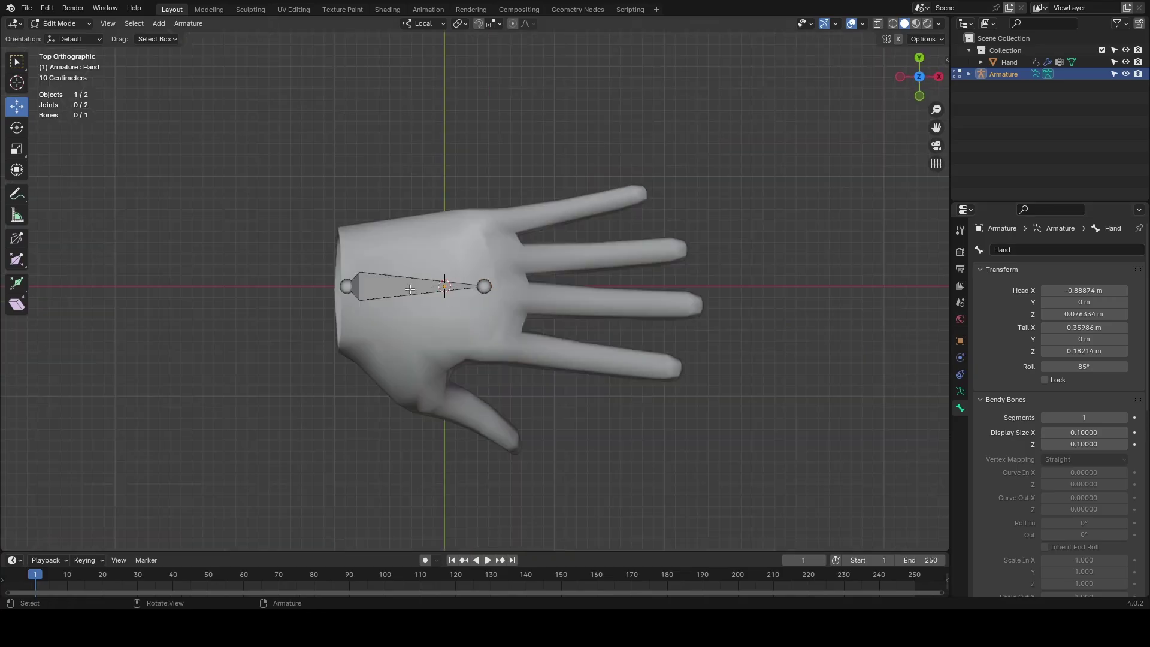
click(411, 290)
key(shift+d)
click(553, 352)
click(621, 350)
- In wireframe, fit the copied bone's joints to the index finger's first segment and name it Pointer.001
key(z)
click(547, 358)
key(g)
click(578, 361)
click(487, 349)
key(g)
click(495, 347)
click(586, 353)
key(g)
click(586, 349)
click(534, 348)
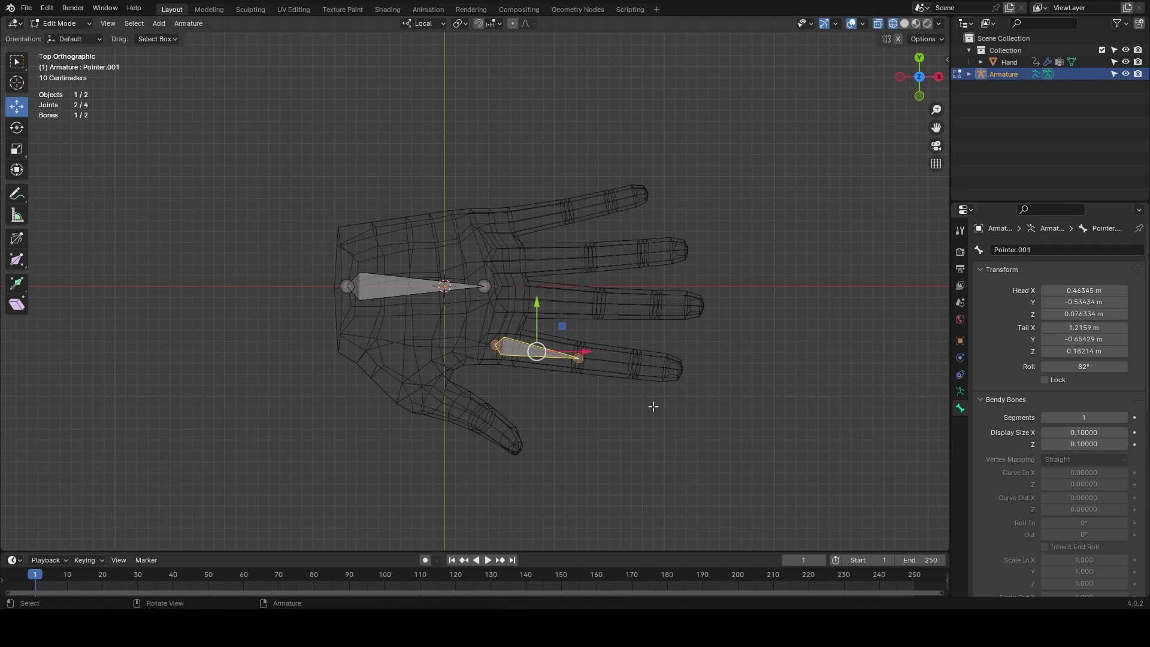
- Extrude two more bones from the tip of Pointer.001, through the index finger's middle segment to the fingertip
key(e)
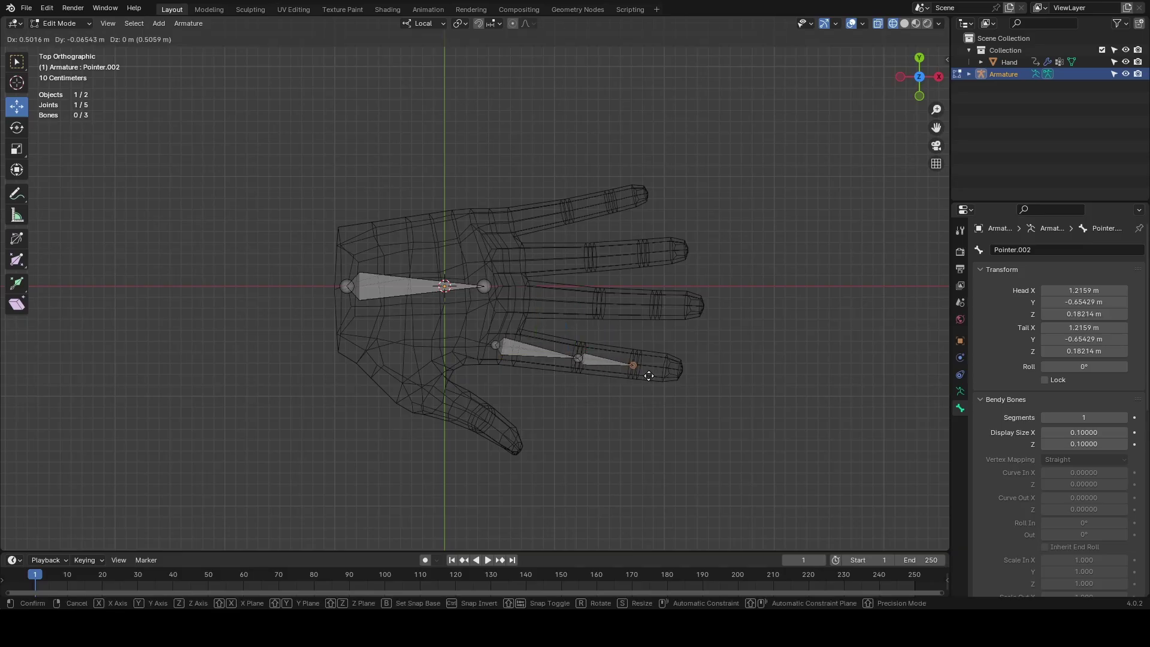
click(649, 377)
key(e)
click(676, 370)
- Return to solid shading and, in front view, lower the index fingertip bone into the finger
key(KP_1)
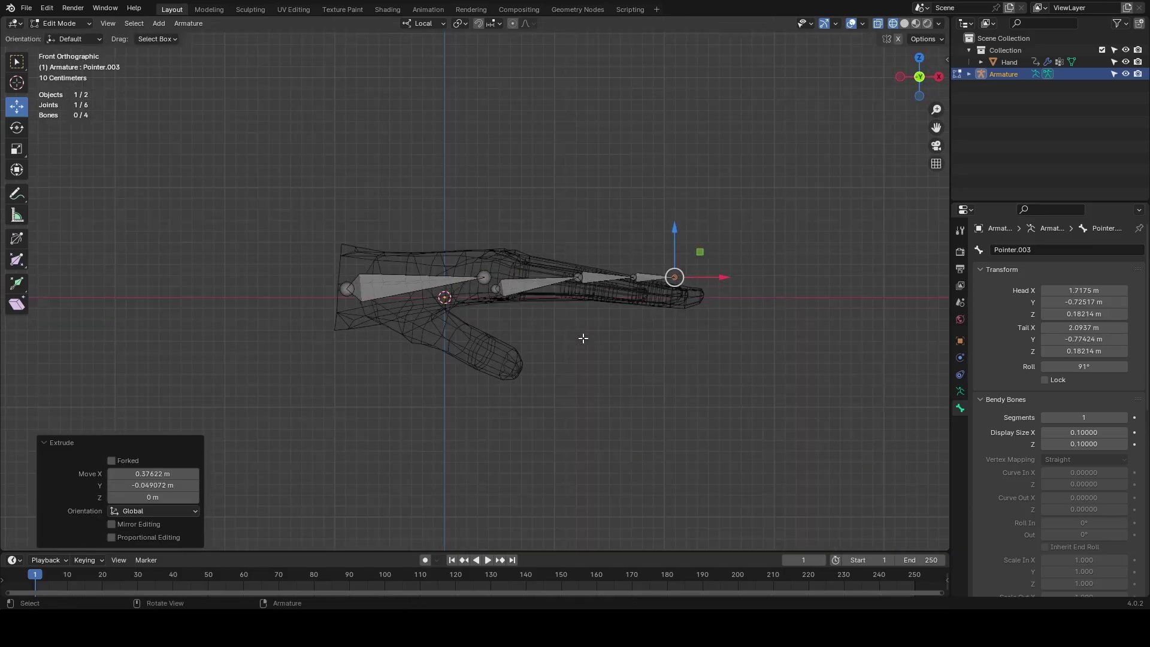
scroll(583, 338, up, 3)
click(839, 271)
key(z)
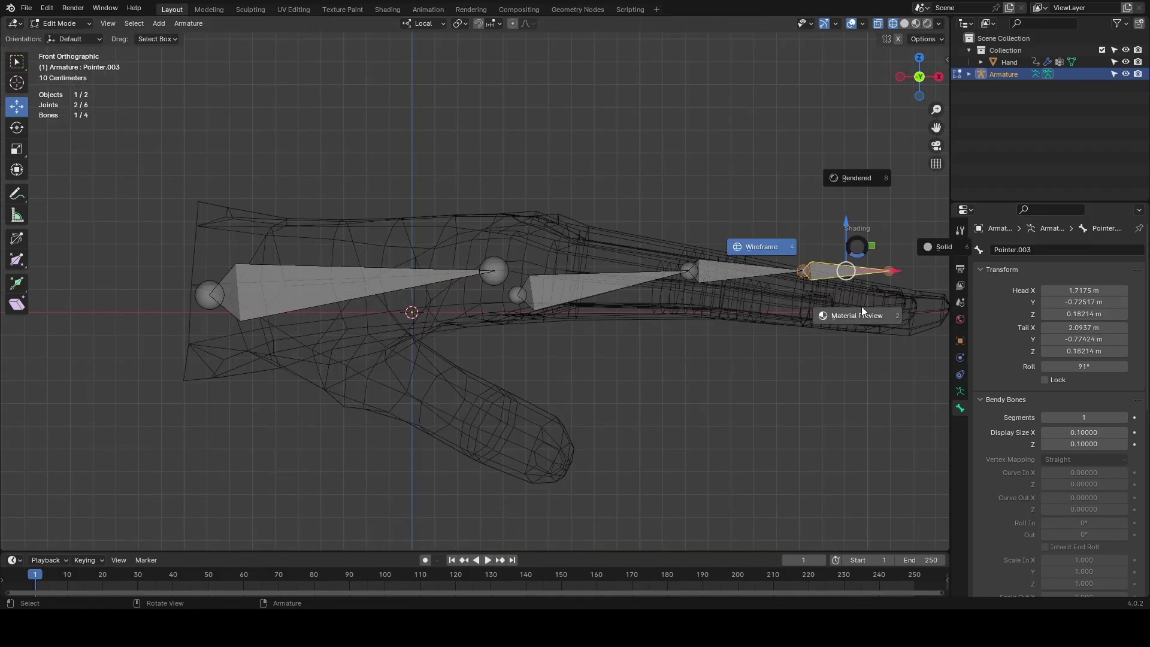
click(927, 253)
shift+middle_drag(771, 322, 678, 343)
drag(779, 267, 776, 298)
- Adjust the heights of the two joints between the index finger's bones along Z to follow the finger
click(595, 293)
key(g)
key(z)
click(596, 310)
click(708, 323)
key(g)
key(z)
click(709, 289)
- Raise the base joint of Pointer.001 along Z and readjust the height of its tip joint inside the finger
click(428, 313)
key(g)
key(z)
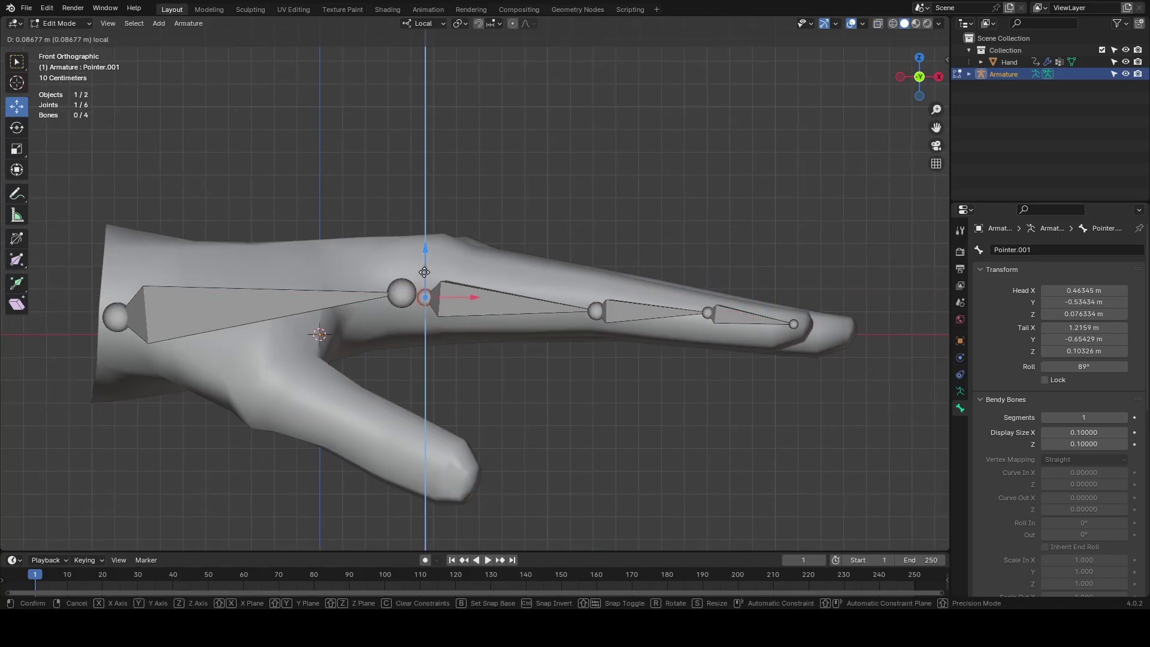
click(427, 273)
click(596, 311)
key(g)
key(z)
click(612, 235)
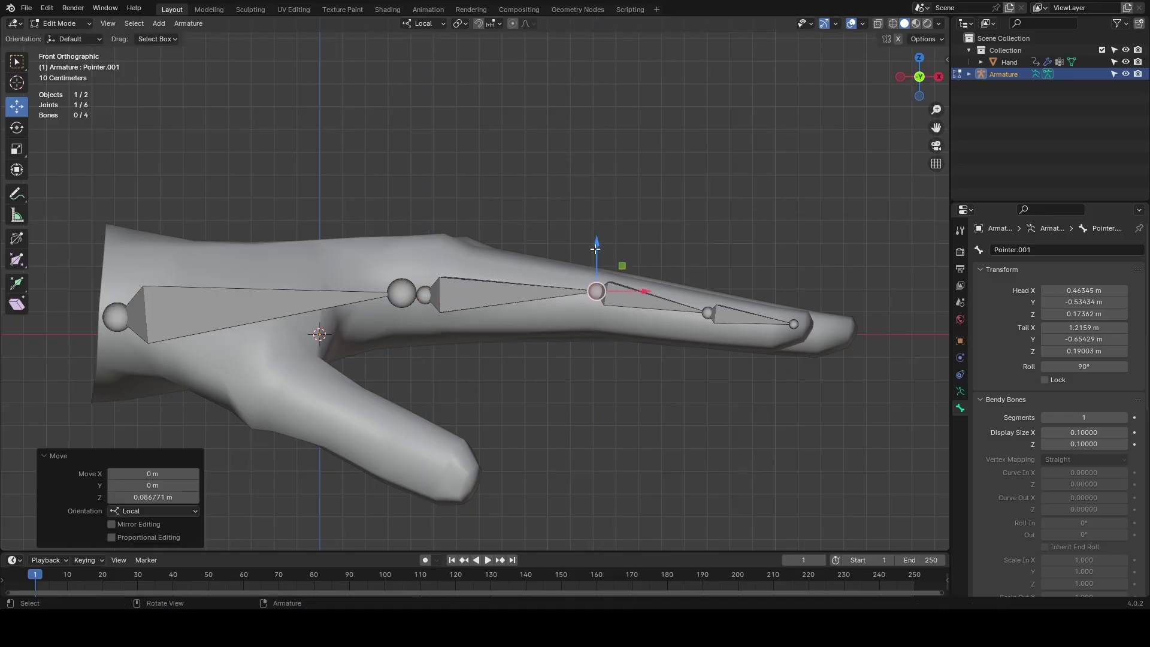
drag(596, 250, 597, 256)
- In Pose Mode, add a Copy Rotation constraint to the index finger's middle bone, targeting Armature and bone Pointer.001
middle_drag(655, 257, 500, 339)
shift+middle_drag(368, 314, 397, 236)
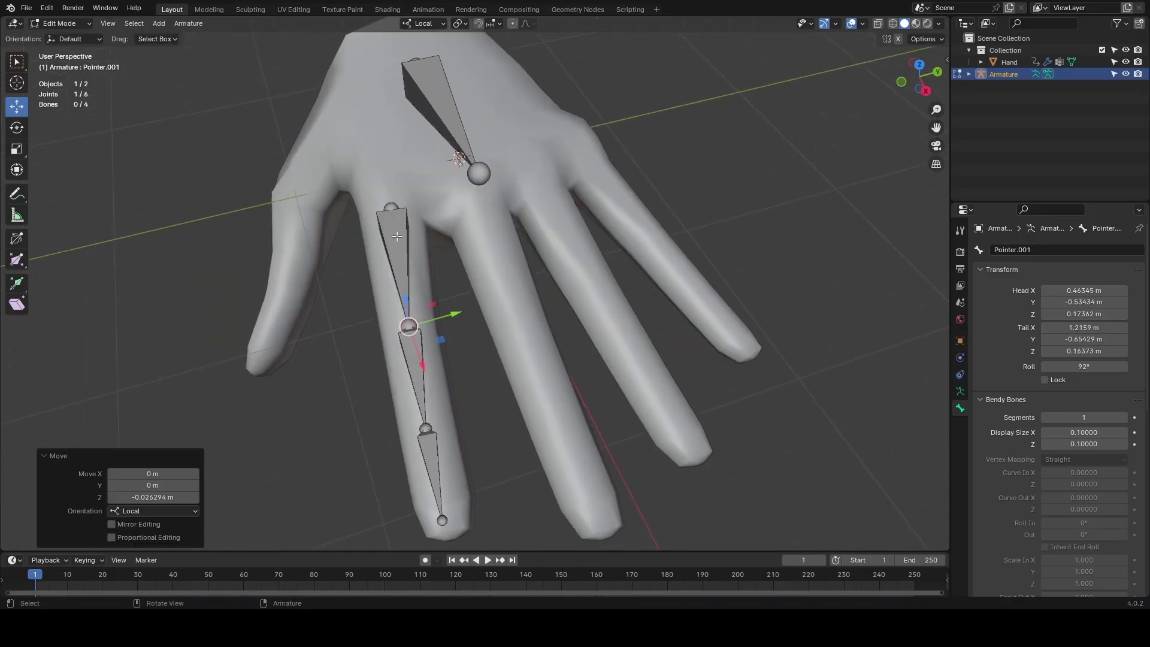
click(396, 237)
click(64, 63)
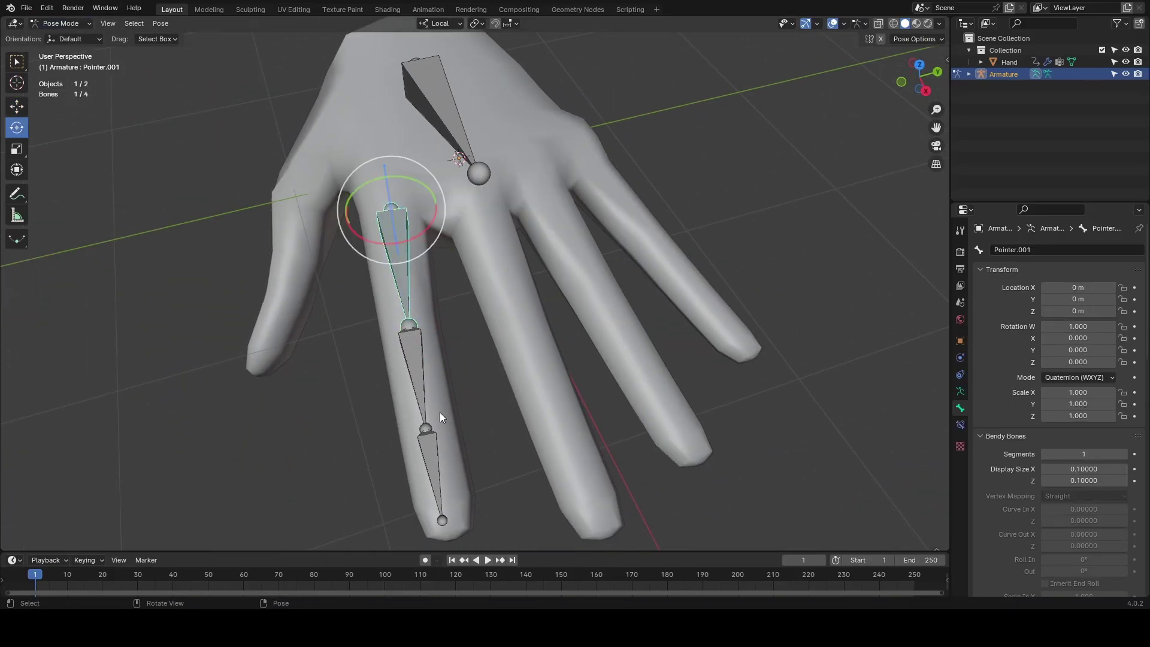
click(412, 366)
middle_drag(413, 366, 959, 426)
click(960, 425)
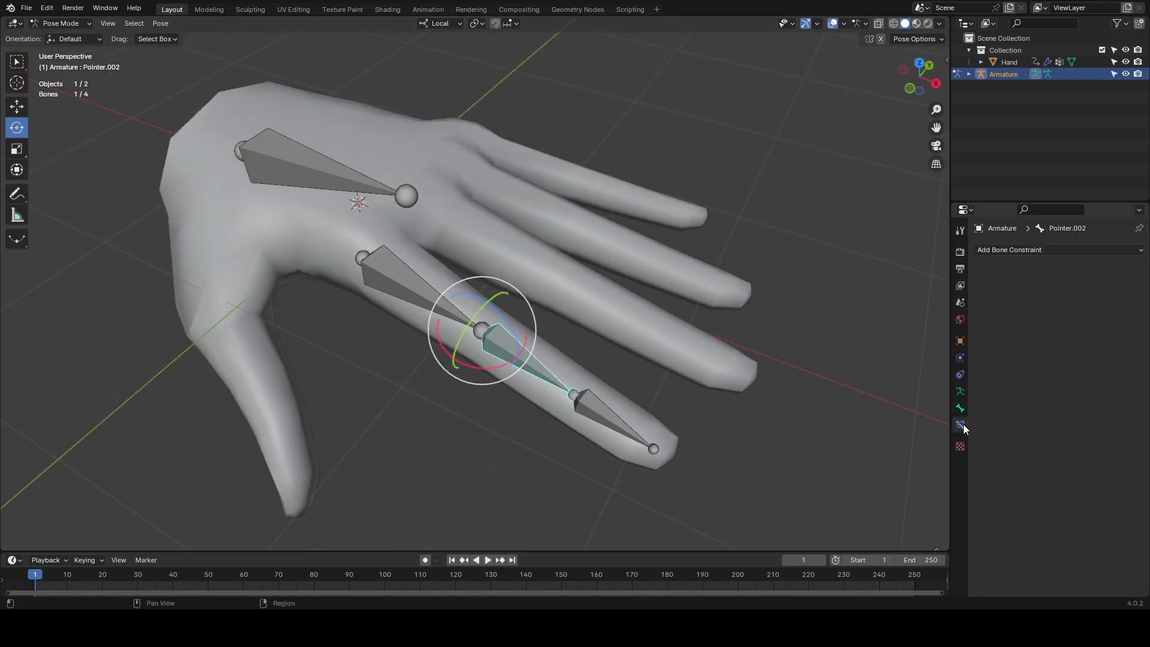
click(1004, 251)
click(921, 294)
click(1058, 286)
click(1048, 307)
click(1060, 303)
- Limit the middle bone's Copy Rotation to the Z axis and set both Target and Owner to Local Space
click(1057, 335)
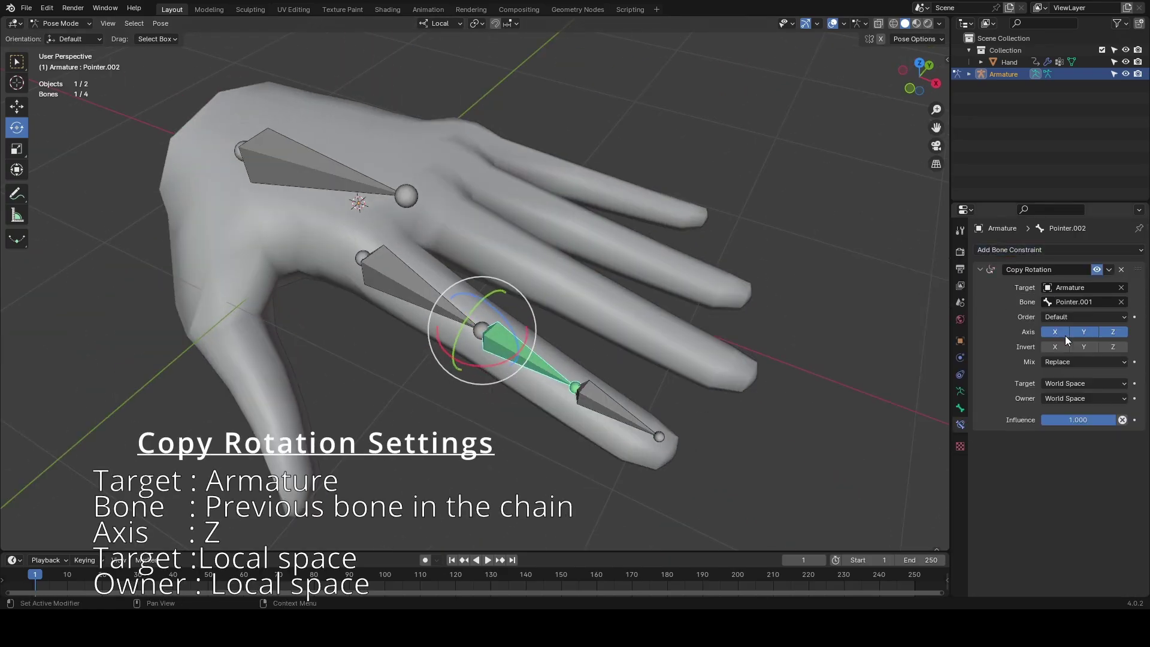
click(1046, 384)
click(1018, 456)
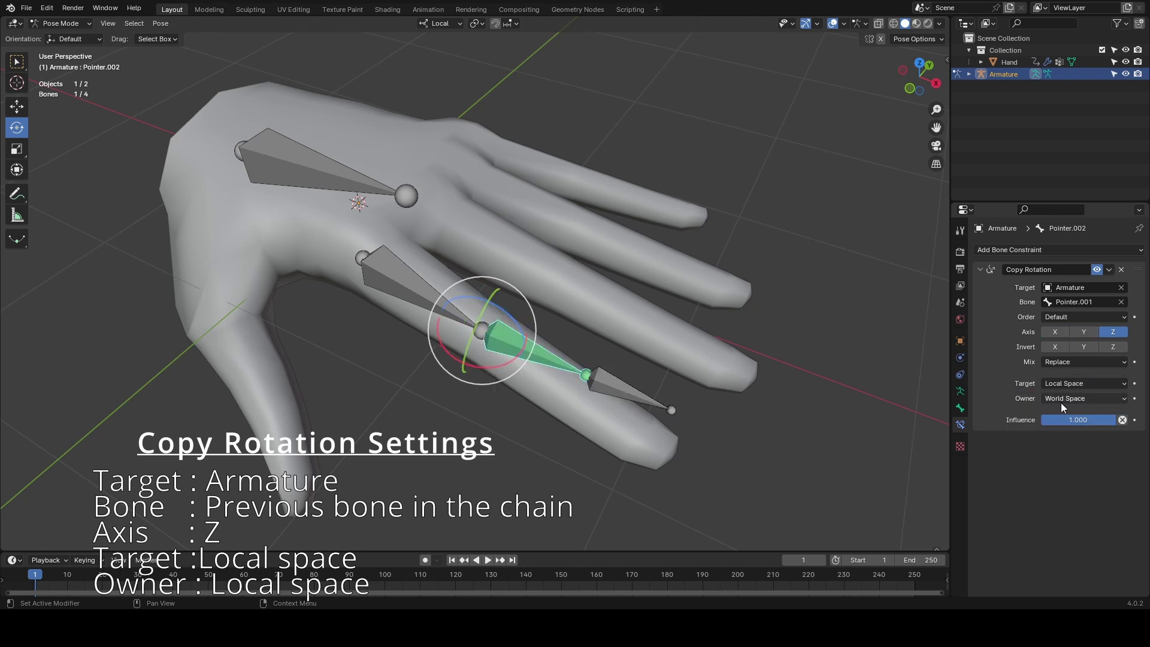
click(1061, 399)
click(1058, 471)
- Rotate Pointer.001 to test the copied rotation, and undo the rotation
click(398, 282)
drag(390, 262, 412, 293)
key(ctrl+z)
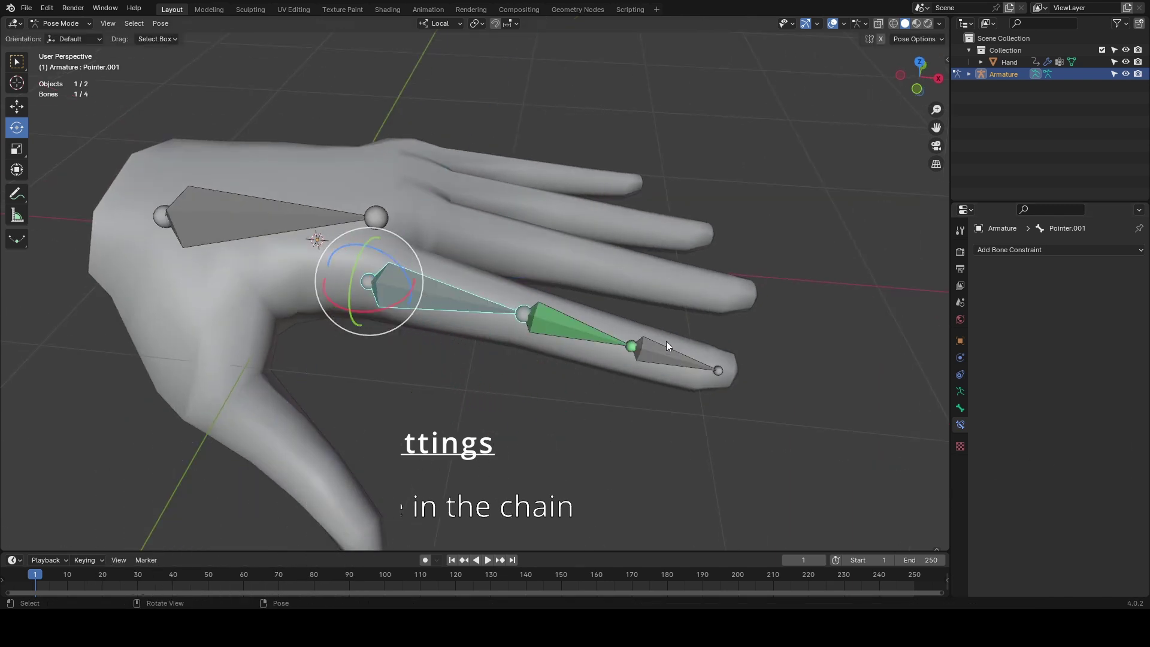
- Add a Copy Rotation constraint to the index fingertip bone, targeting Armature and the previous bone in the chain
click(667, 345)
click(990, 251)
click(941, 296)
click(1070, 288)
click(1068, 306)
click(1066, 302)
click(1063, 344)
- Limit the fingertip bone's Copy Rotation to the Z axis and set both Target and Owner to Local Space
click(1059, 332)
click(1081, 332)
click(1069, 383)
click(1037, 432)
click(1061, 386)
click(1038, 457)
click(1058, 399)
click(1056, 471)
- Duplicate the index finger's bone chain onto the middle and ring fingers, rotating the copy to match the ring finger
click(451, 412)
middle_drag(450, 412, 504, 421)
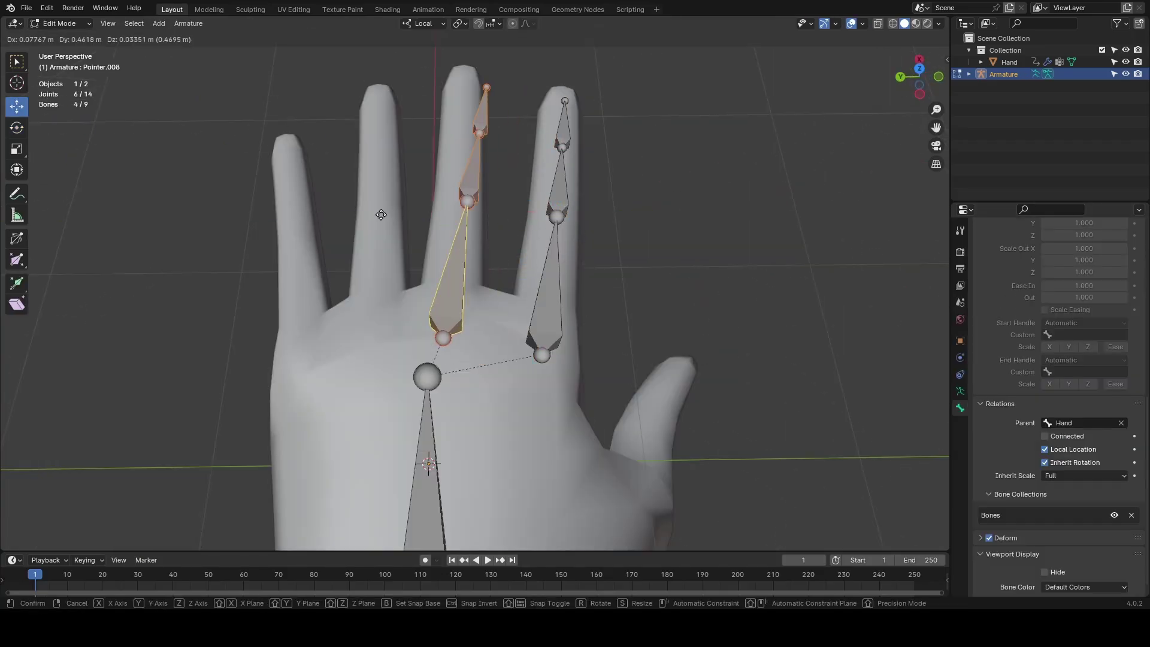
key(shift+d)
click(228, 311)
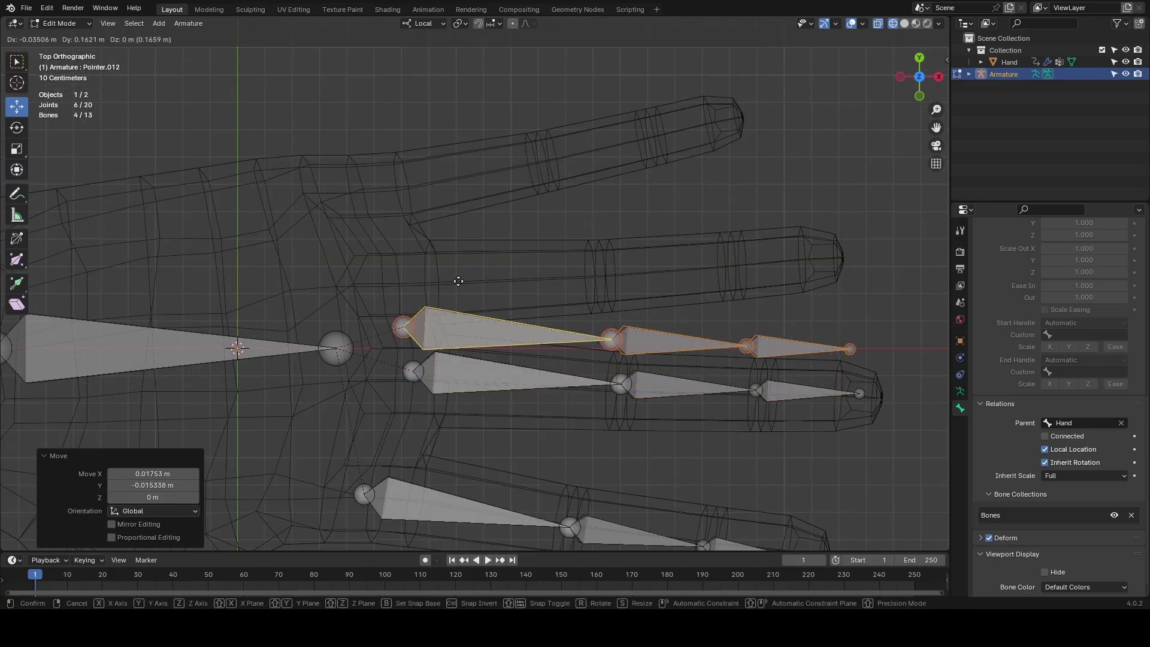
key(r)
click(342, 281)
- Duplicate the ring finger's bone chain onto the little finger, and move and rotate the copy to align with it
key(shift+d)
click(242, 153)
key(r)
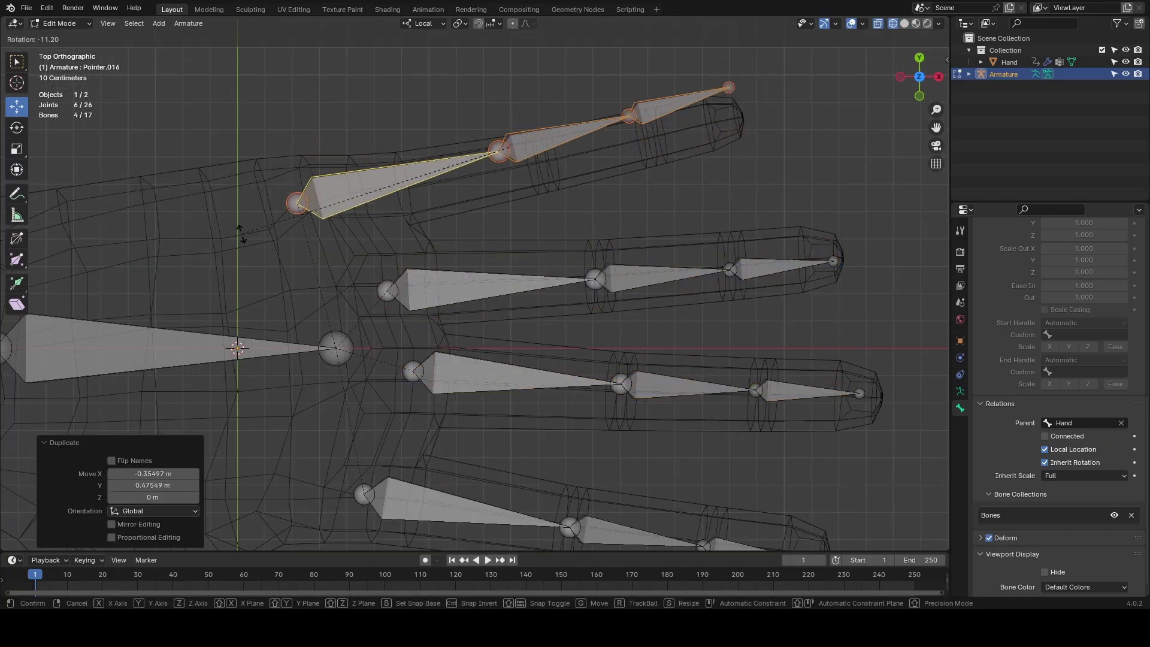
click(244, 233)
key(g)
click(246, 254)
key(r)
- Move the little finger's individual bone joints onto the finger's knuckles
click(634, 143)
key(g)
click(651, 137)
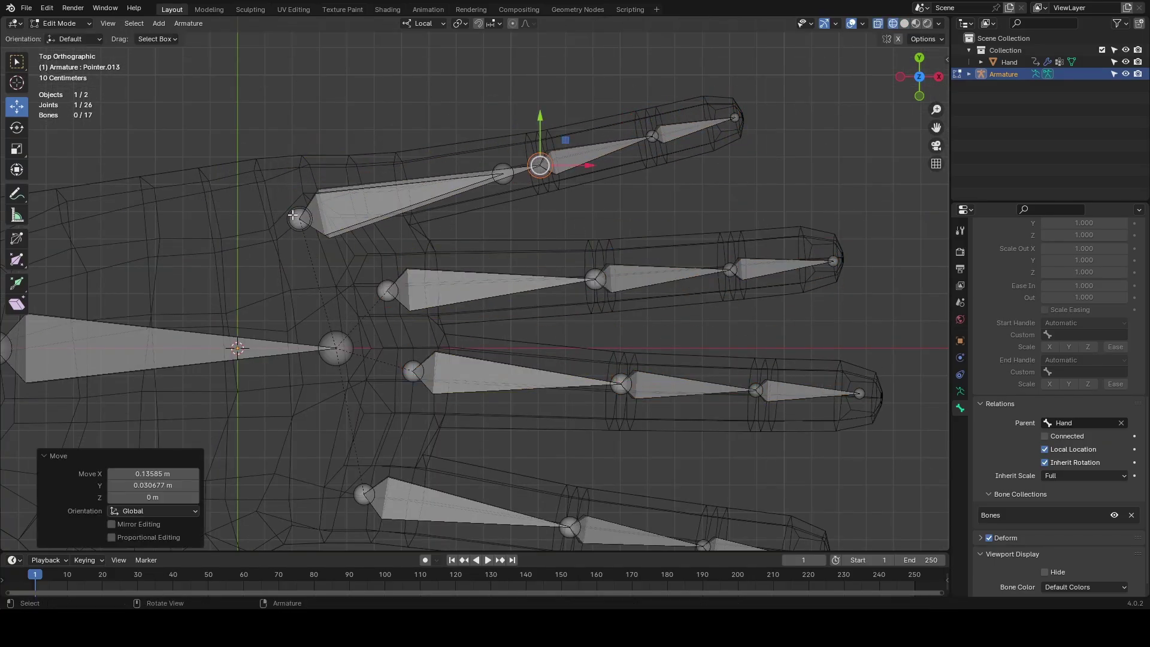
click(502, 174)
key(g)
click(541, 164)
click(300, 218)
key(x)
click(287, 283)
key(ctrl+z)
- Delete the extra overlapping bones from the copied finger chains and reposition the little finger's base joint
click(354, 245)
key(x)
click(354, 244)
click(273, 316)
key(g)
click(319, 280)
middle_drag(420, 384, 447, 281)
click(515, 354)
key(g)
click(500, 355)
- Select matching joints of the copied finger chains in pairs and lower them along Z into the fingers
middle_drag(528, 383, 606, 306)
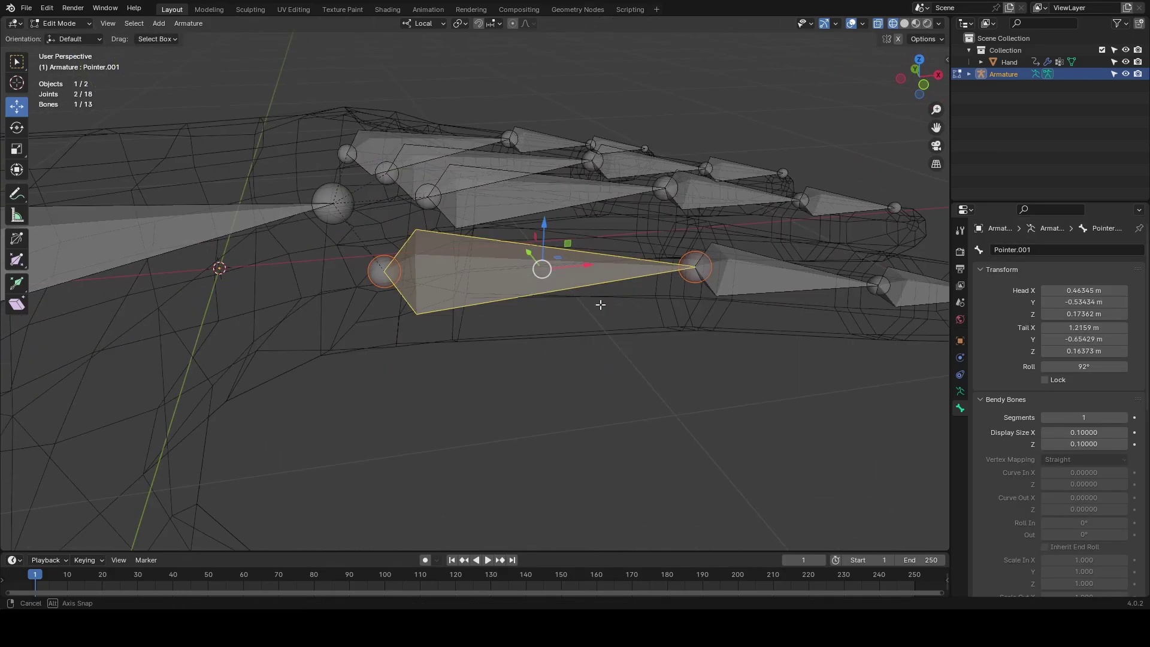
click(686, 159)
click(599, 128)
shift+click(679, 117)
drag(632, 78, 635, 95)
click(485, 107)
shift+click(544, 100)
drag(517, 47, 518, 58)
- Rename the middle finger's bones Middel.001 through Middel.003, from the base to the tip
middle_drag(528, 179, 797, 239)
click(395, 343)
click(446, 258)
middle_drag(606, 244, 555, 261)
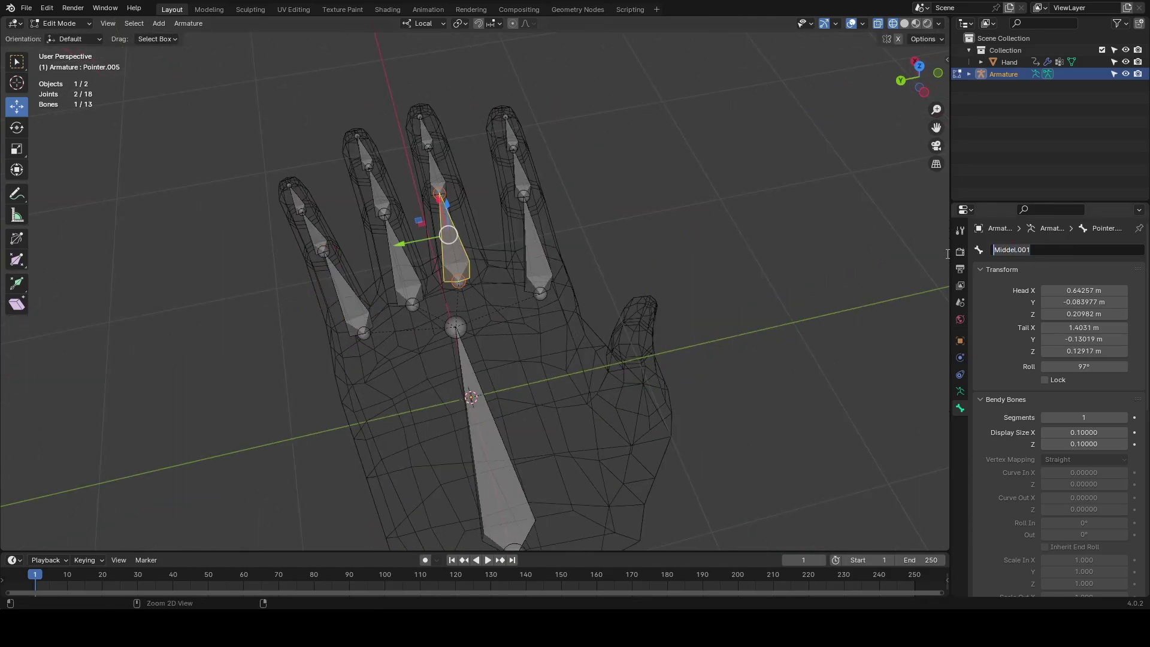
key(Return)
click(436, 175)
click(1032, 249)
key(bracketright)
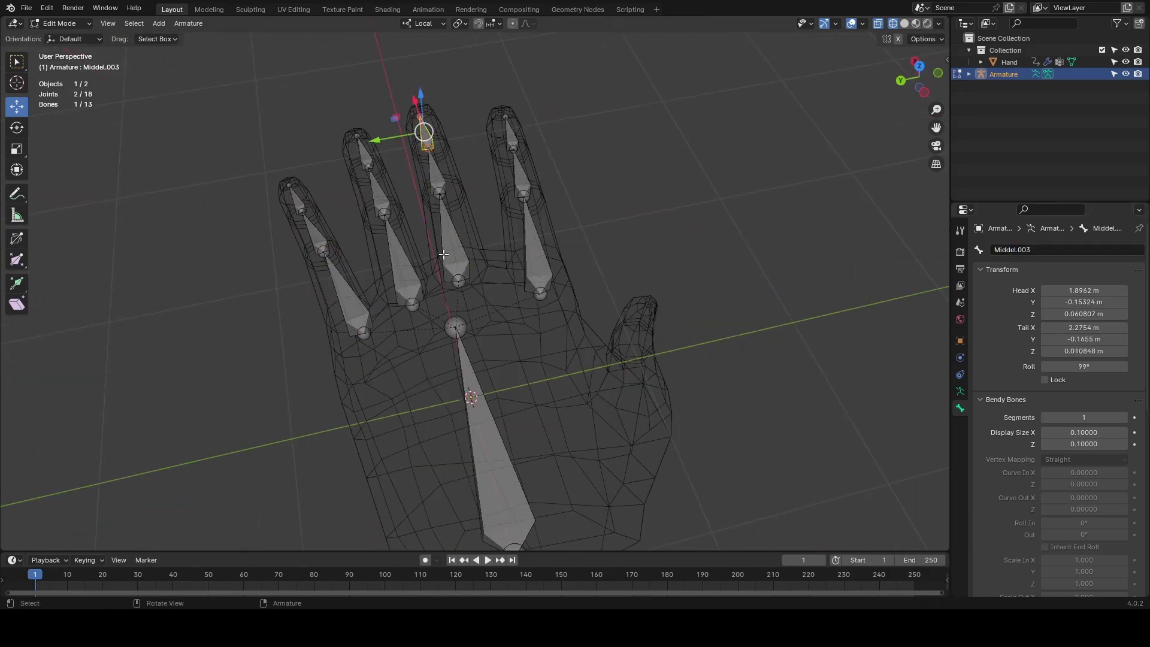
- Rename the ring finger's bones Ring.001 through Ring.003, from the base to the tip
click(431, 257)
click(1036, 249)
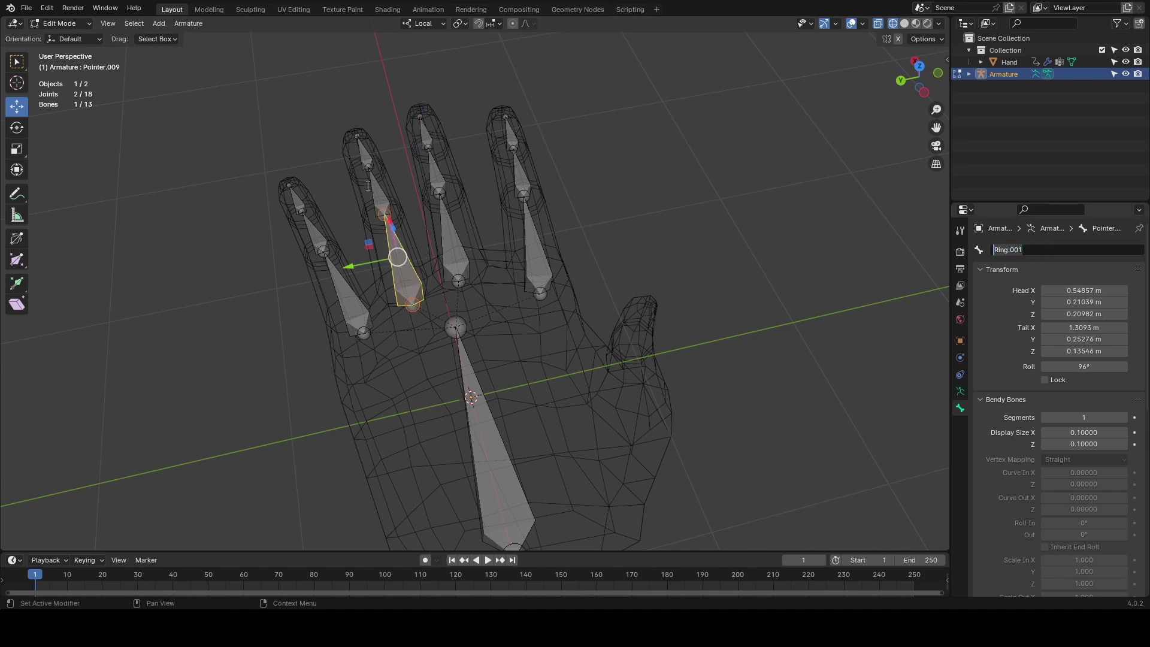
key(Return)
click(378, 196)
click(365, 154)
click(1049, 248)
text(Ring.003)
key(Return)
- Rename the little finger's bones in the Pinky series, with Pinky.002 in the middle and Pinky.003 at the tip
click(350, 296)
click(1054, 246)
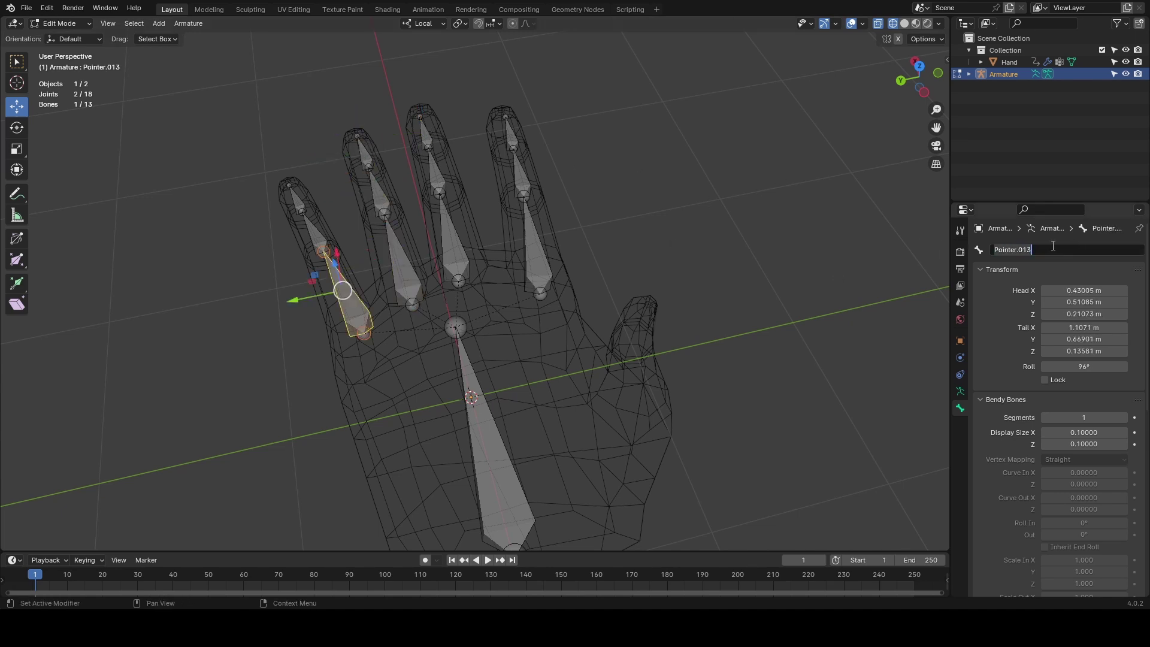
click(314, 232)
click(1037, 248)
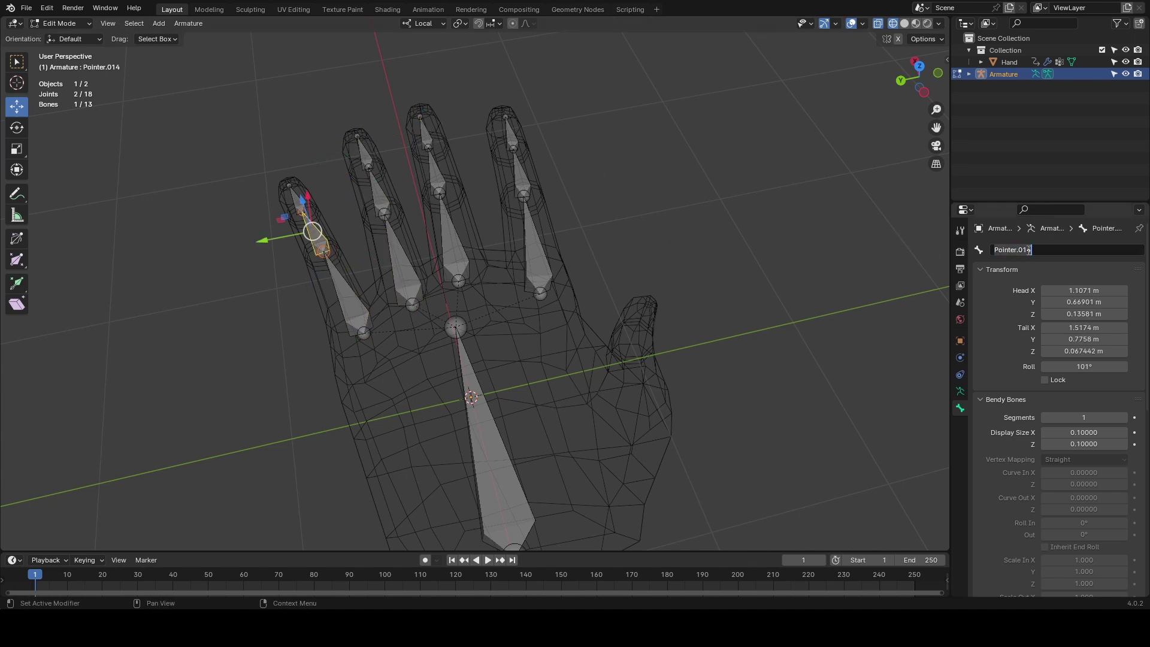
text(Pinky.002)
click(295, 197)
click(1037, 248)
text(Pinky.003)
- Switch to Pose Mode and add a Copy Rotation constraint to the middle finger's second bone, Middel.002
middle_drag(767, 257, 643, 275)
click(62, 23)
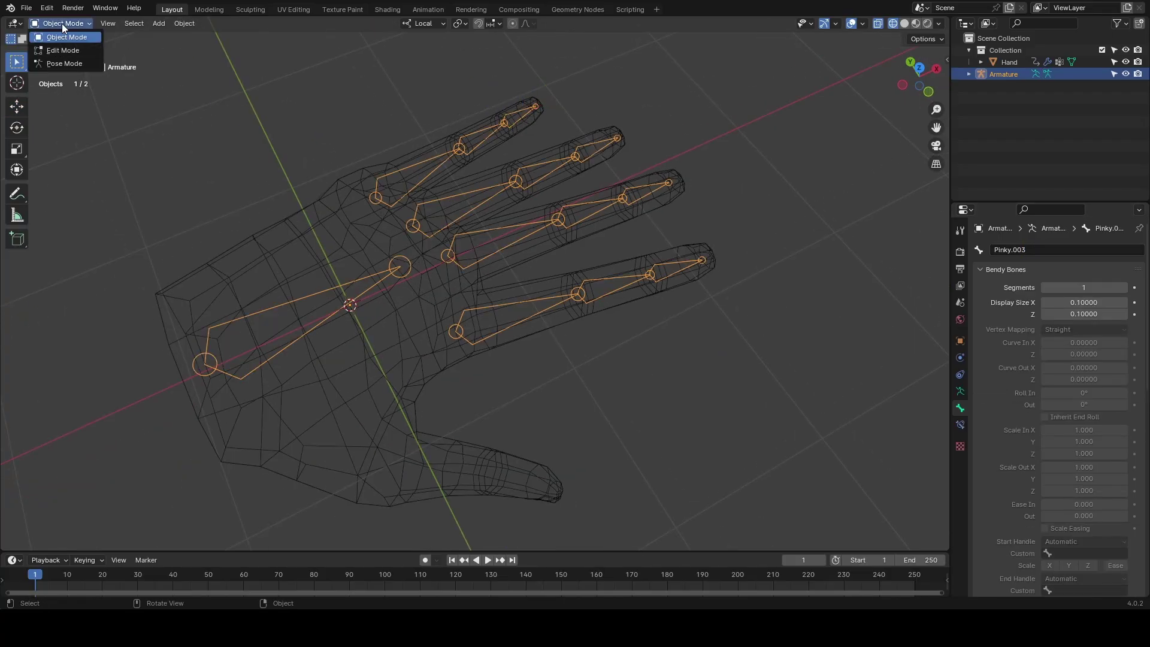
click(65, 63)
middle_drag(480, 241, 591, 249)
click(591, 250)
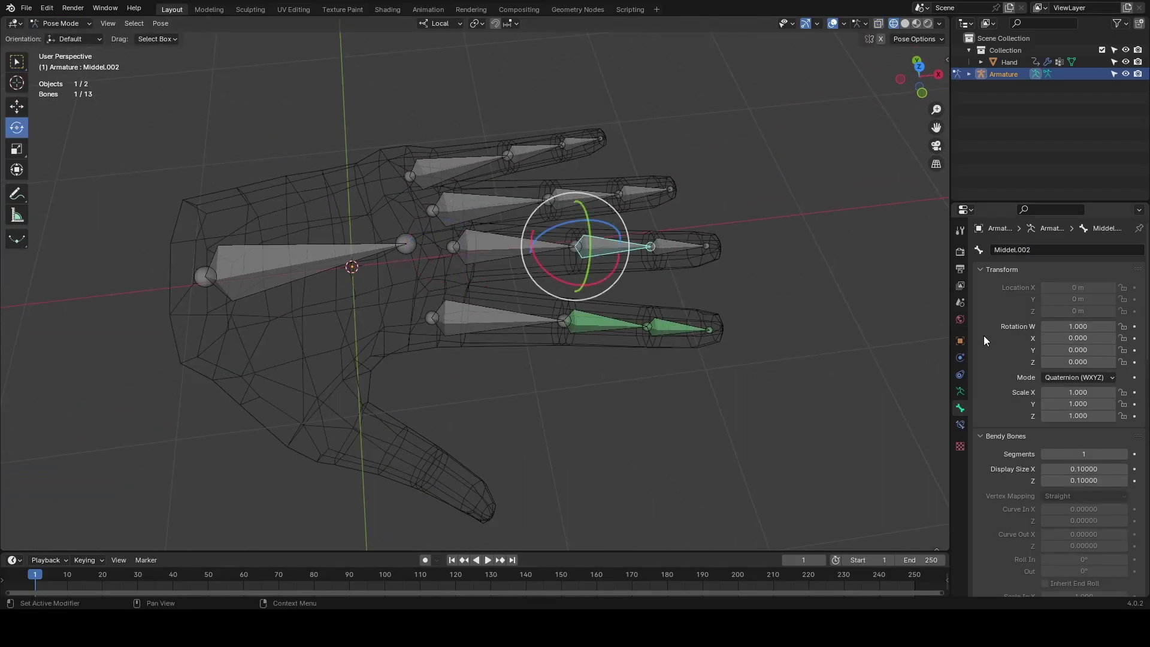
click(961, 425)
click(1020, 250)
click(947, 290)
- Target the Middel.002 constraint at Armature bone Pointer.001, restrict it to the Z axis, and use Local Space for target and owner
click(1073, 288)
click(1063, 306)
click(1060, 302)
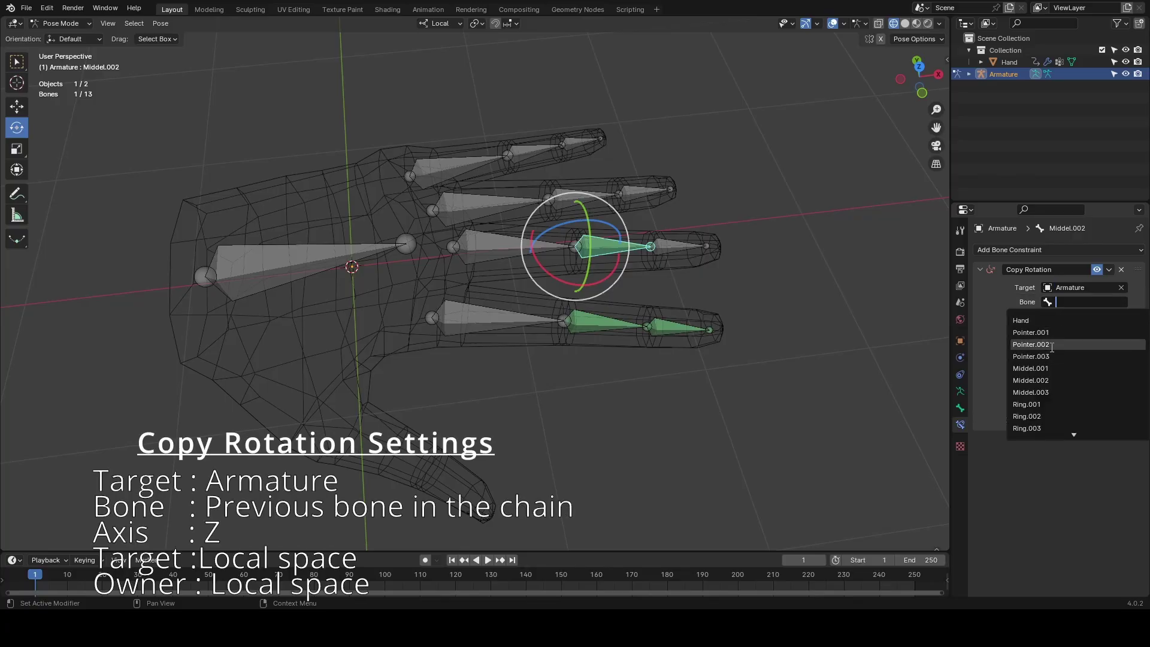
click(1058, 332)
click(1069, 383)
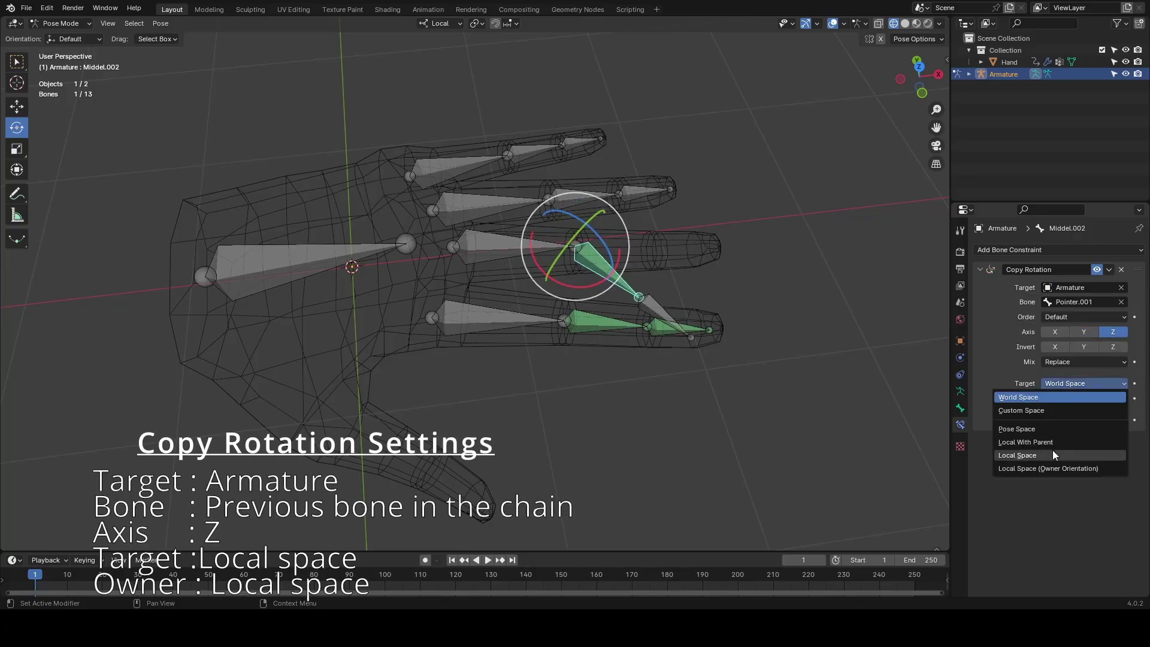
click(1053, 456)
click(1073, 399)
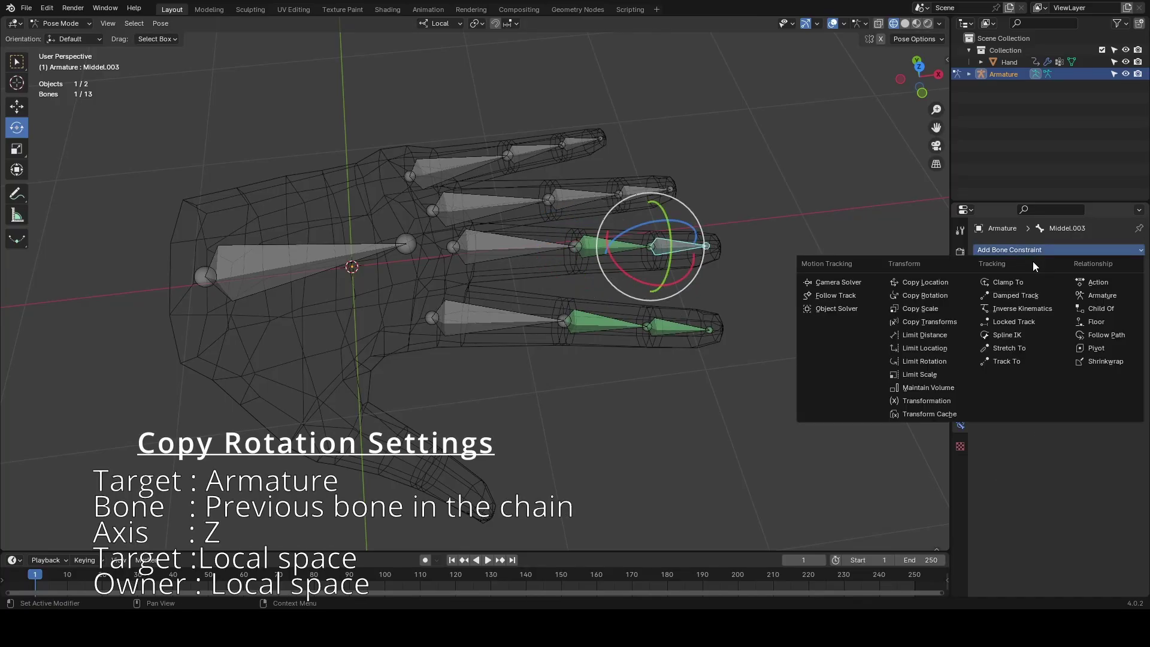
- Give Middel.003 a Copy Rotation constraint targeting Armature bone Pointer.002, on the Z axis only and in Local Space
click(922, 284)
click(1069, 287)
click(1064, 305)
click(1069, 302)
click(1060, 389)
click(1069, 383)
click(1018, 455)
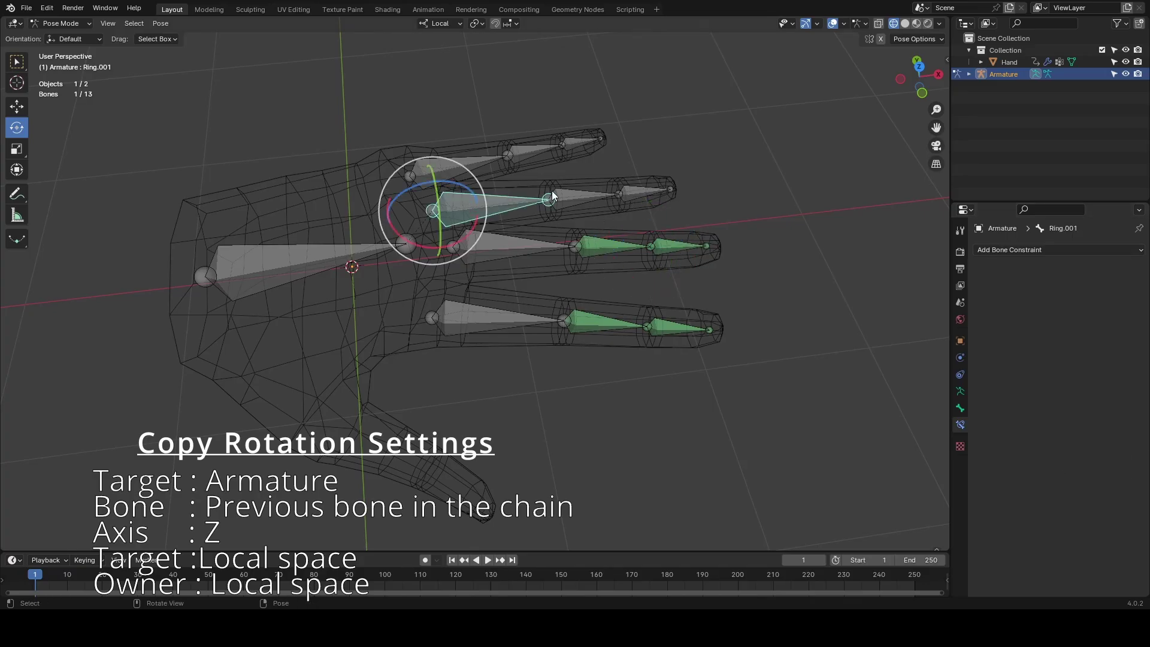
- Give Ring.002 a Copy Rotation constraint targeting Armature bone Ring.001, on the Z axis only and in Local Space
click(1004, 250)
click(962, 296)
click(1069, 288)
click(1064, 304)
click(1069, 302)
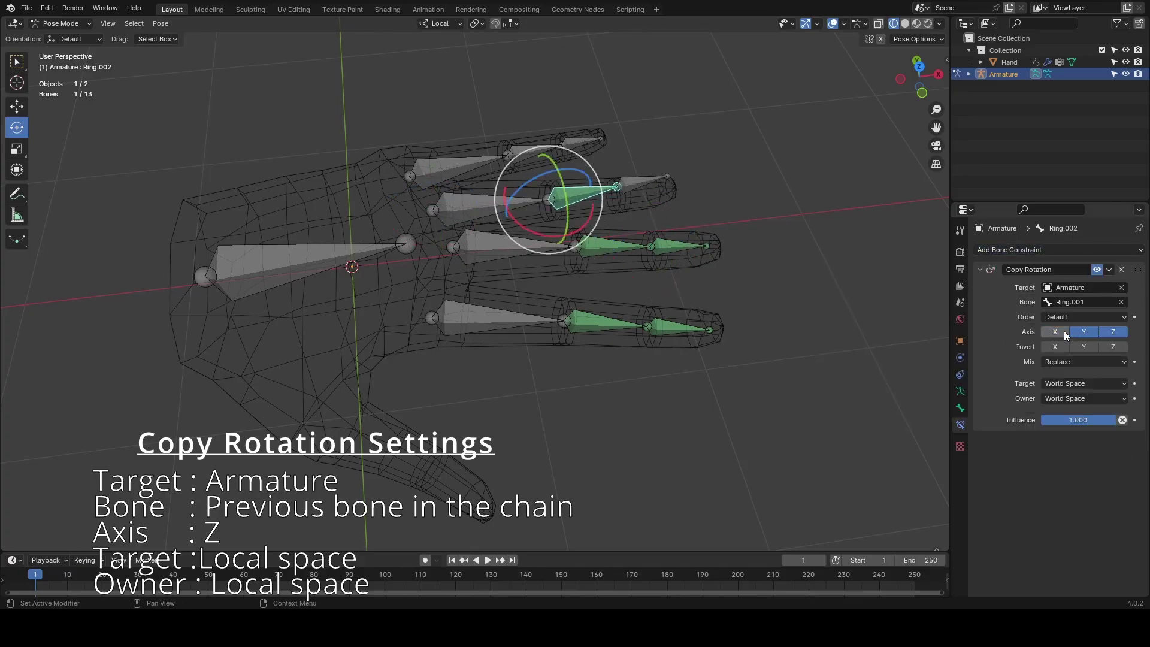
click(1071, 405)
- Give Ring.003 a Copy Rotation constraint targeting Armature bone Ring.002, on the Z axis only, with Local Space for target and owner
click(647, 192)
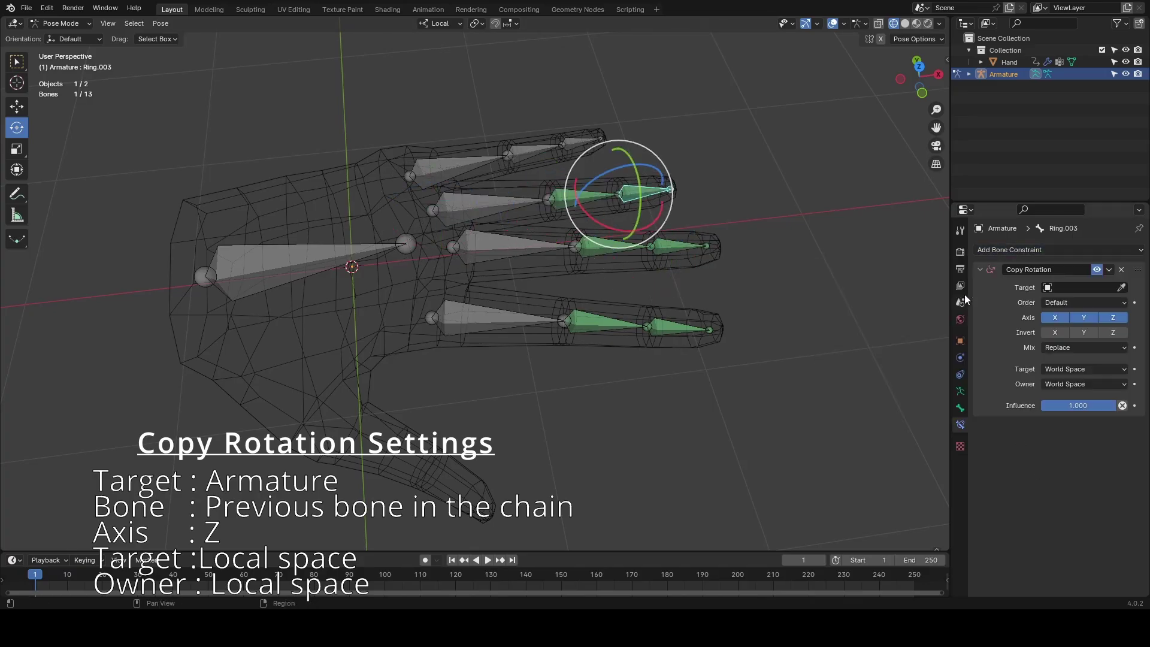
click(1069, 288)
click(1065, 305)
click(1069, 302)
click(1061, 415)
drag(1056, 332, 1084, 332)
click(1065, 384)
click(1063, 455)
click(1064, 398)
click(1064, 472)
- Give Pinky.002 a Copy Rotation constraint targeting the little finger's base bone, on the Z axis only, with Local Space for target and owner
click(536, 151)
click(1029, 251)
click(952, 296)
click(1060, 288)
click(1060, 306)
click(1073, 303)
scroll(1059, 402, down, 6)
click(1060, 403)
drag(1055, 331, 1081, 333)
click(1064, 384)
click(1065, 456)
click(1067, 399)
click(1065, 470)
- Give Pinky.003 a Copy Rotation constraint targeting Armature bone Pinky.002, on the Z axis only, with Local Space for target and owner
click(581, 143)
click(1028, 250)
click(1069, 288)
click(1066, 305)
click(1074, 303)
click(1057, 415)
drag(1055, 332, 1083, 332)
click(1064, 383)
click(1063, 456)
click(1064, 398)
click(1051, 458)
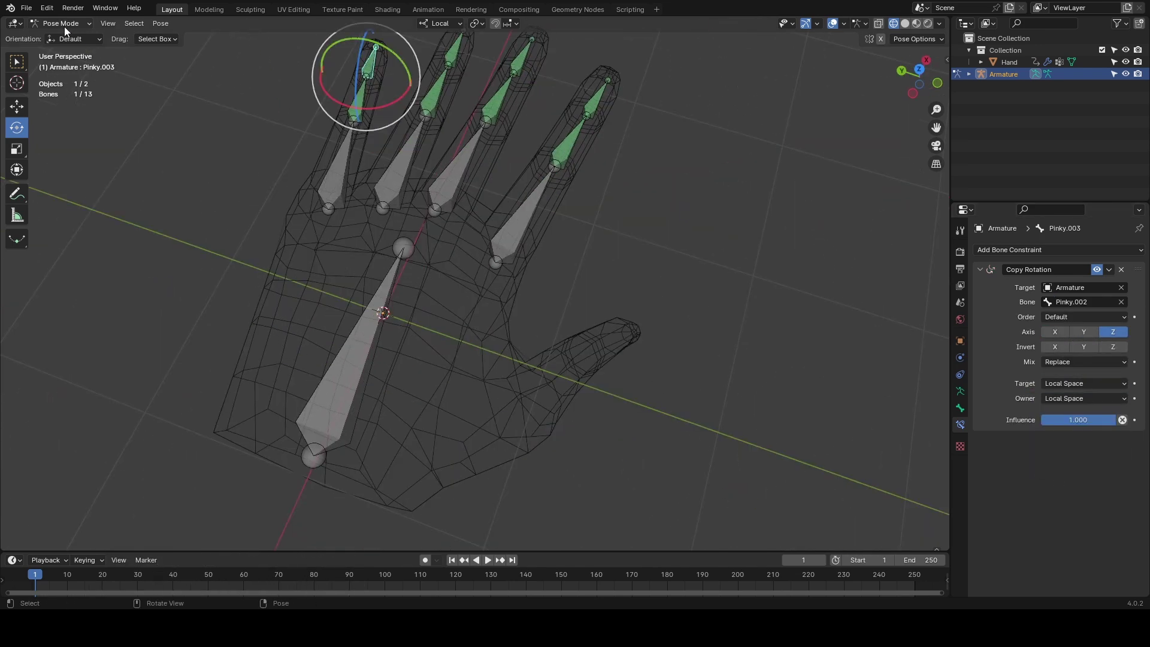
- In Edit Mode, extrude a new bone from the Hand bone's tip, detach it and move it toward the thumb
key(Tab)
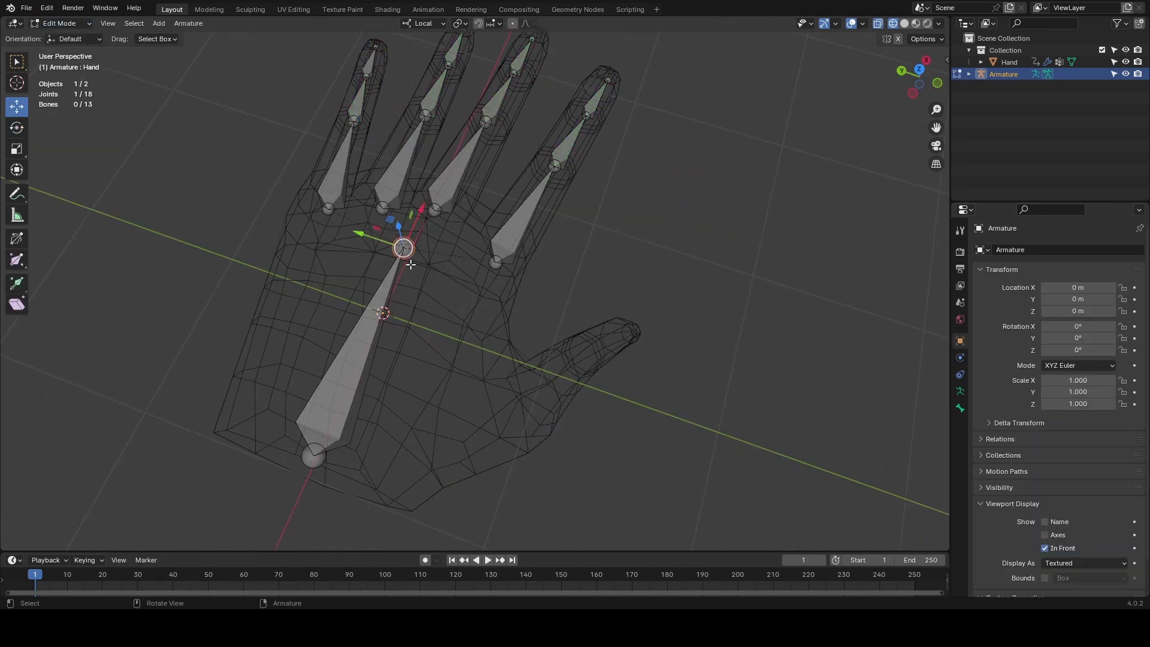
key(e)
click(498, 315)
click(429, 265)
key(alt+p)
click(422, 267)
drag(421, 267, 508, 345)
- Position the detached bone's two joints over the base of the thumb as seen from the top
key(KP_7)
click(450, 381)
key(g)
click(438, 410)
click(458, 293)
key(g)
click(324, 346)
click(454, 417)
key(g)
click(375, 369)
key(g)
click(375, 369)
- Rename the thumb's base bone Thunb.001 and extrude two more bones from it along the thumb to the tip
click(363, 350)
click(961, 408)
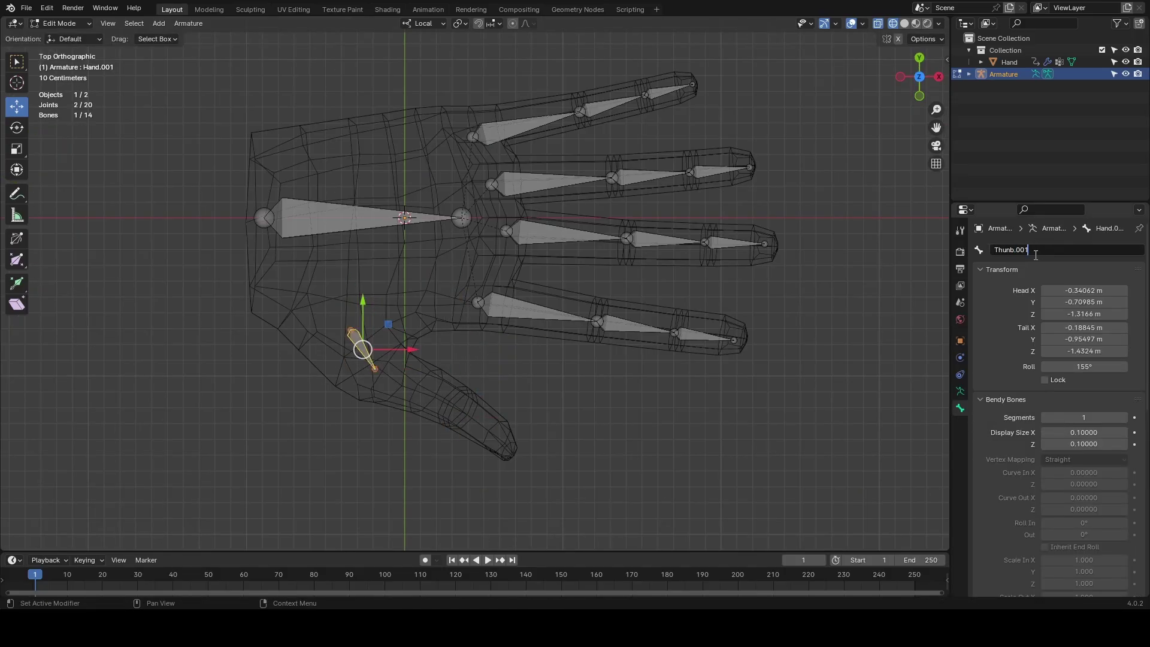
key(e)
click(459, 411)
key(e)
click(507, 449)
- Parent the thumb's base bone to the Hand bone, leaving it unconnected
click(363, 350)
shift+click(462, 218)
click(363, 350)
scroll(1042, 435, down, 4)
scroll(1044, 439, down, 10)
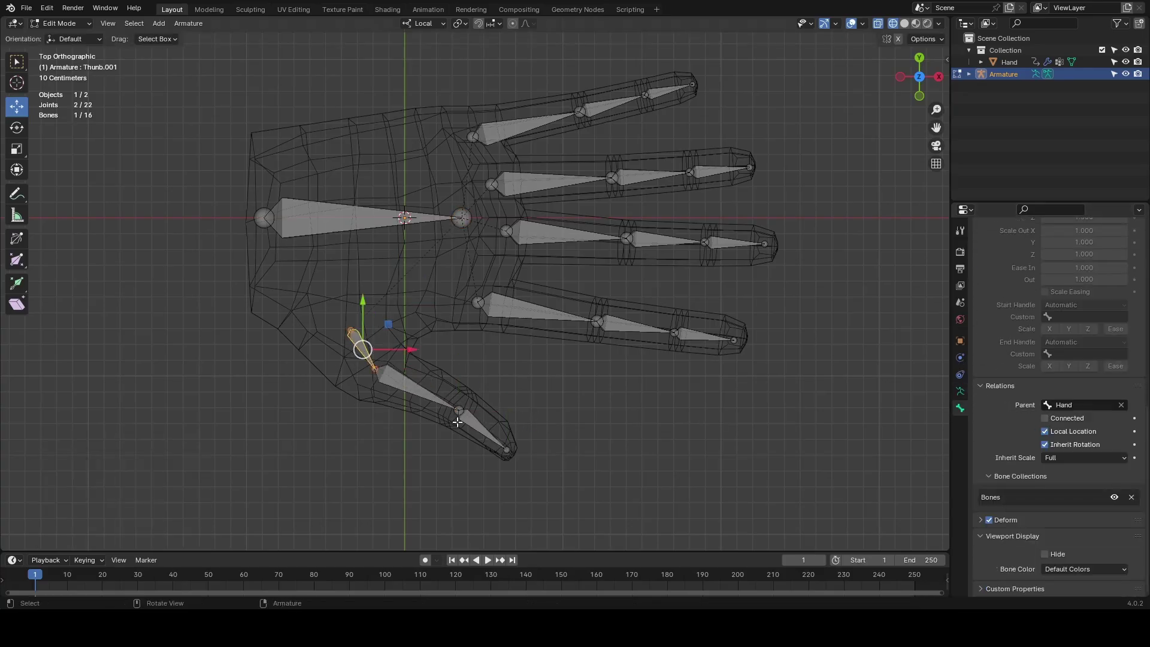
- In Pose Mode, add a Copy Rotation constraint to the thumb's tip bone with Armature bone Thunb.002 as its target
click(63, 24)
click(65, 65)
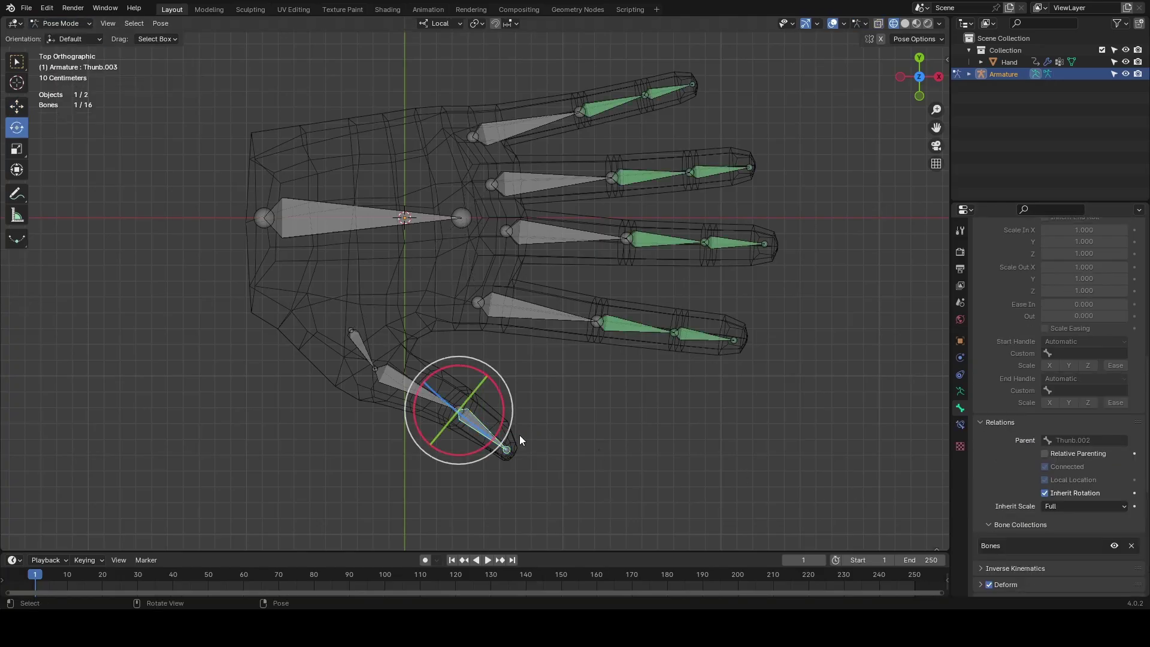
click(960, 425)
click(1037, 249)
click(899, 296)
click(1078, 287)
click(1058, 306)
click(1058, 302)
scroll(1045, 413, down, 5)
click(1045, 417)
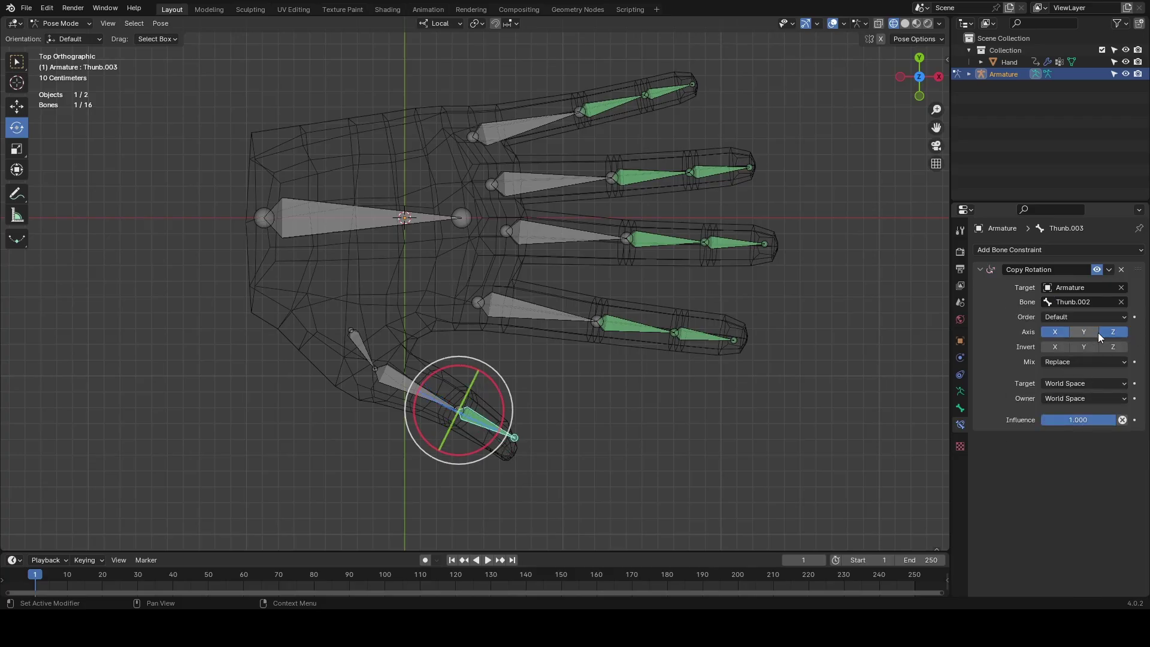
- Restrict the Thunb.003 constraint to the X axis and set both its target and owner to Local Space
click(1078, 384)
click(1067, 469)
click(1072, 383)
click(1073, 456)
click(1078, 399)
click(1061, 469)
- In Edit Mode, raise each of the thumb chain's four joints along Z into the thumb mesh, using the front view
middle_drag(426, 495, 459, 472)
key(KP_1)
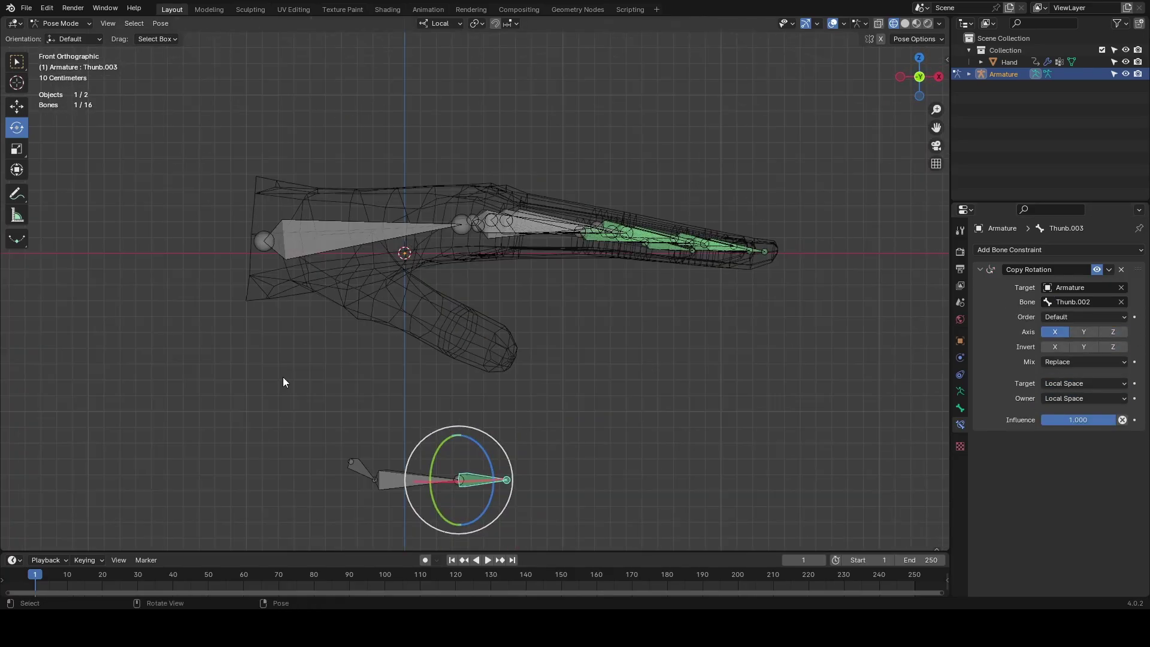
key(Tab)
click(349, 463)
drag(352, 415, 352, 186)
click(373, 483)
drag(375, 435, 375, 238)
click(458, 481)
drag(459, 435, 459, 289)
click(508, 481)
drag(511, 437, 511, 315)
mouse_move(689, 270)
middle_down()
mouse_move(603, 326)
mouse_move(702, 287)
middle_up()
- In Object Mode, select the hand mesh and the armature and parent the mesh to it with automatic weights
click(62, 24)
click(75, 37)
click(366, 165)
click(369, 166)
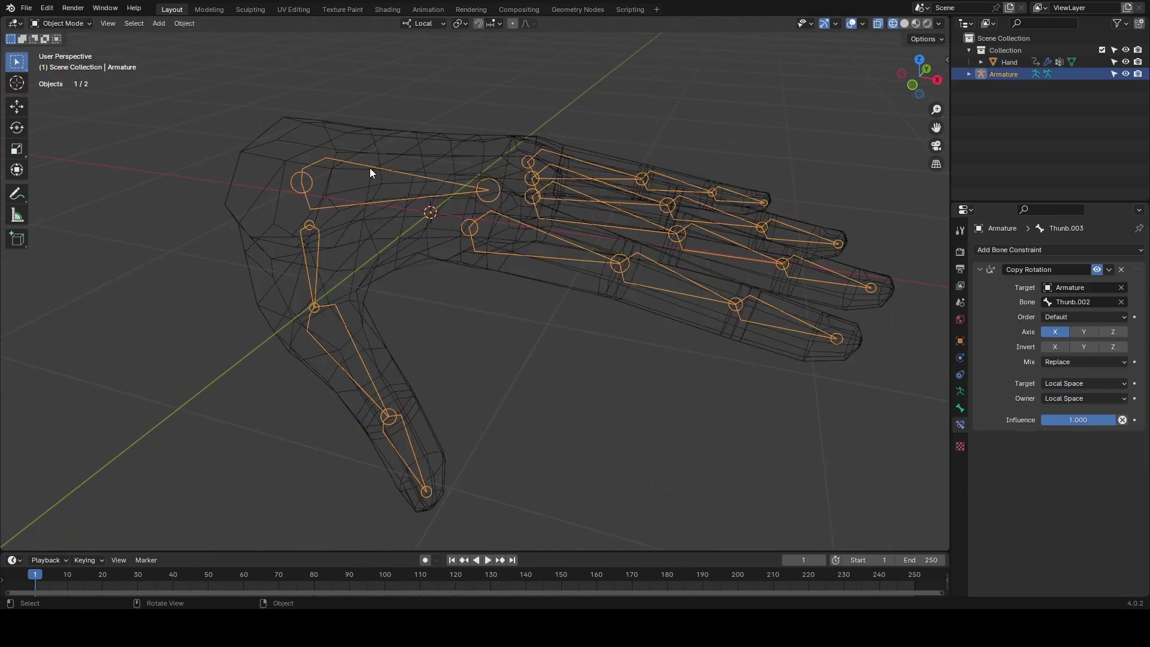
click(349, 166)
shift+click(348, 164)
key(ctrl+p)
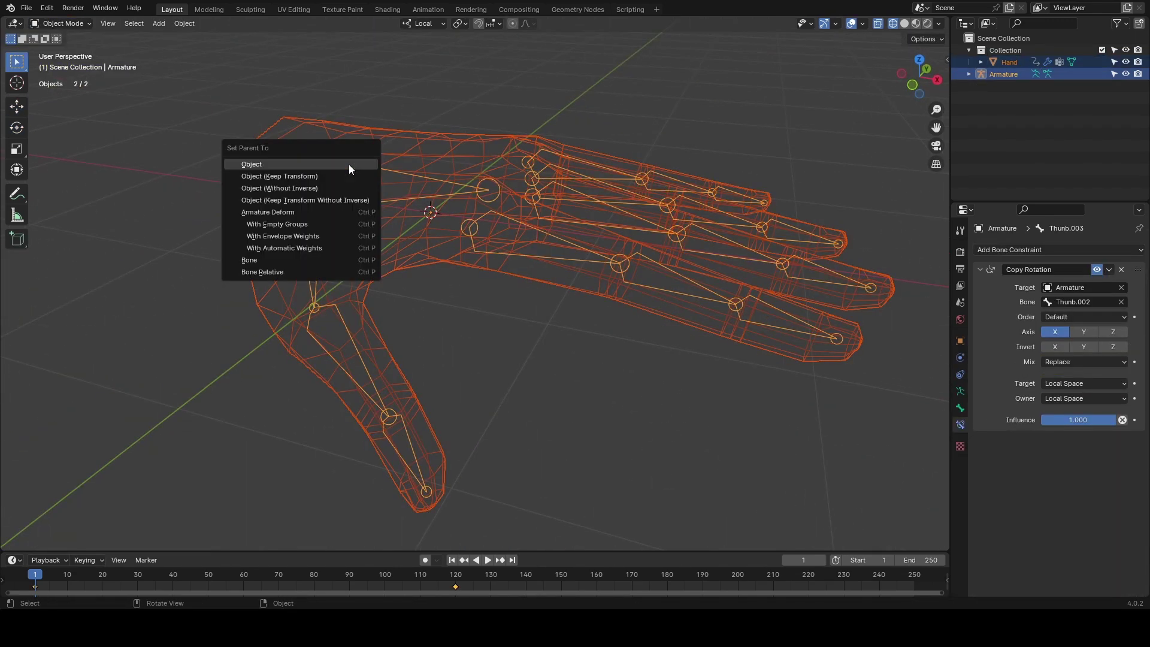
click(305, 248)
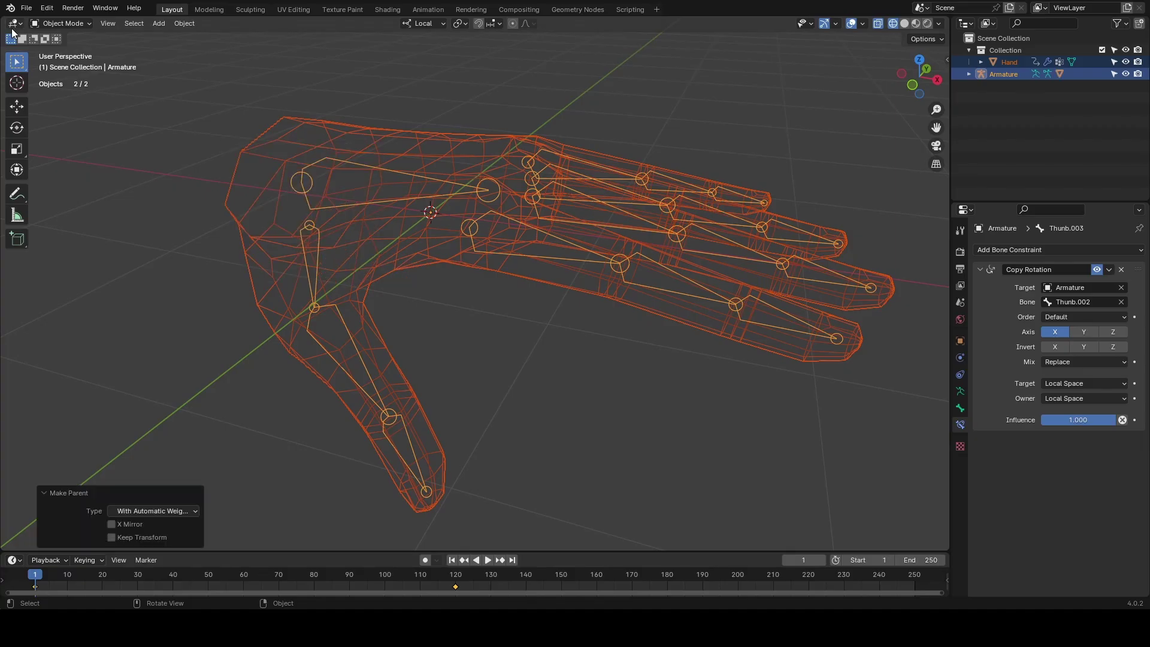
- In Pose Mode, curl the index finger by rotating Pointer.001 about its local Z axis, and show the hand in solid shading
click(60, 23)
click(92, 66)
click(522, 229)
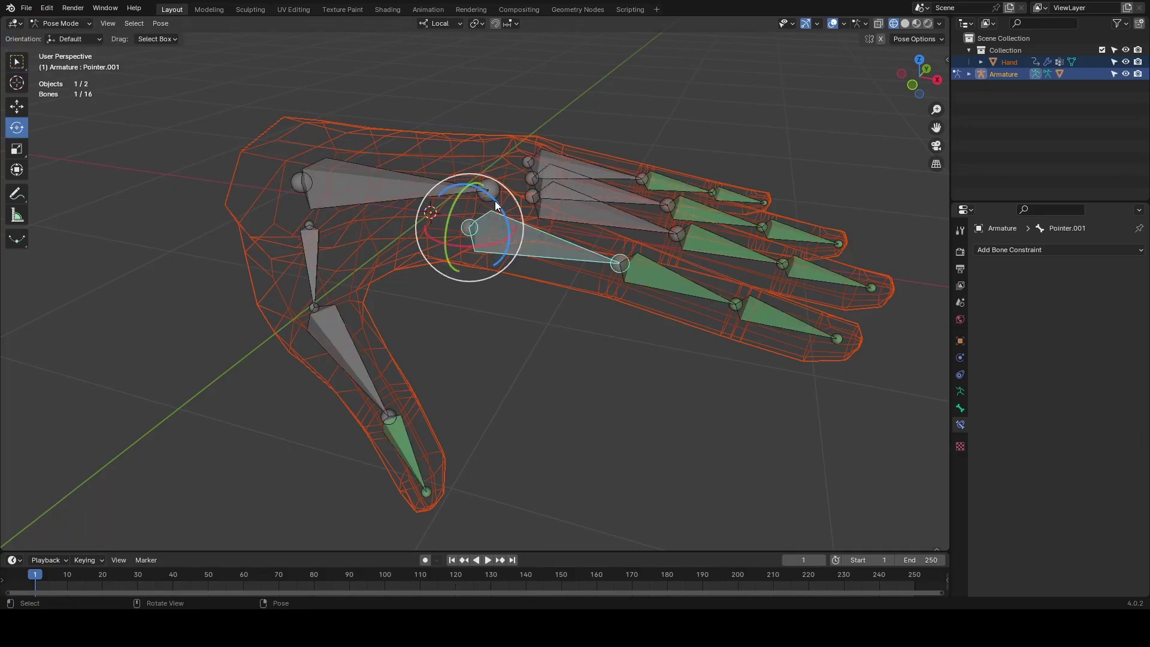
drag(496, 203, 503, 255)
key(z)
- Retarget the Copy Rotation constraint on Middel.002 to a bone in the middle finger's own chain
click(628, 214)
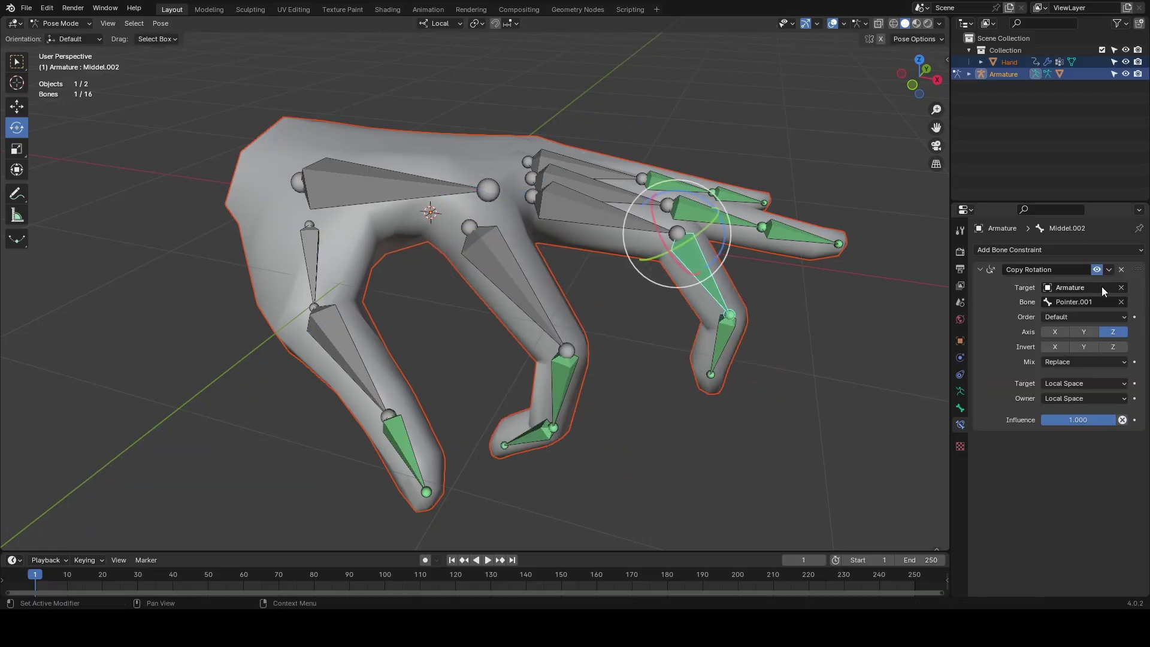
click(1083, 302)
click(1054, 381)
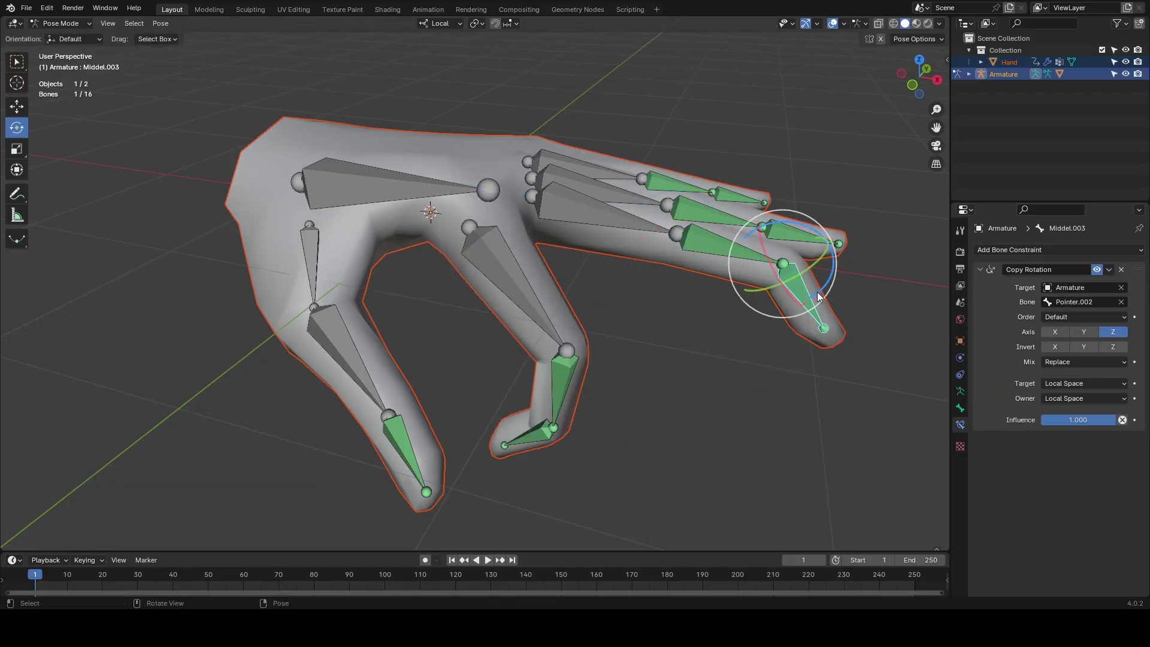
- Retarget the Copy Rotation constraint on Middel.003 to a bone in the middle finger's own chain
click(1084, 302)
click(1054, 369)
click(767, 389)
middle_drag(767, 389, 681, 251)
- Curl the middle finger by rotating Middel.001 about -29.6° around its local Z axis
click(681, 252)
scroll(681, 252, down, 3)
key(g)
middle_drag(515, 231, 701, 219)
click(565, 255)
drag(565, 252, 548, 288)
- Try rotating the ring finger's base bone, Ring.001, and undo both rotations
click(585, 237)
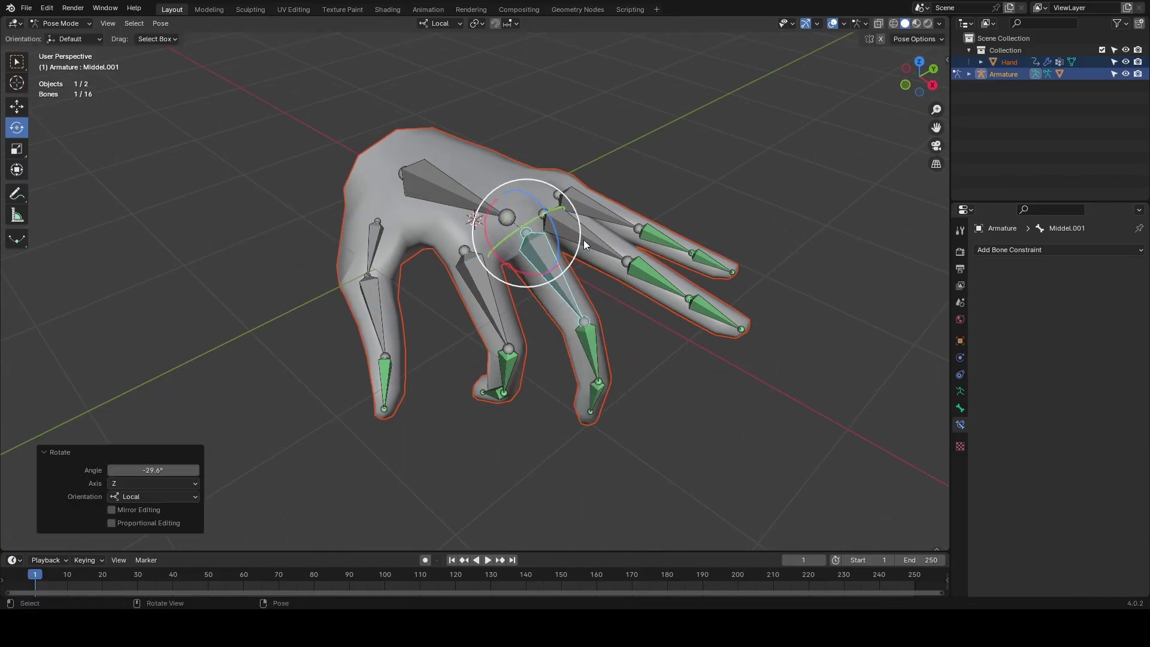
drag(574, 208, 587, 237)
key(ctrl+z)
drag(568, 188, 586, 228)
key(ctrl+z)
- Add a Limit Rotation constraint to Pinky.001, with its owner in Local Space and the Z limit enabled, and rotate the bone slightly
click(590, 207)
click(1026, 248)
click(925, 363)
middle_drag(663, 195, 639, 207)
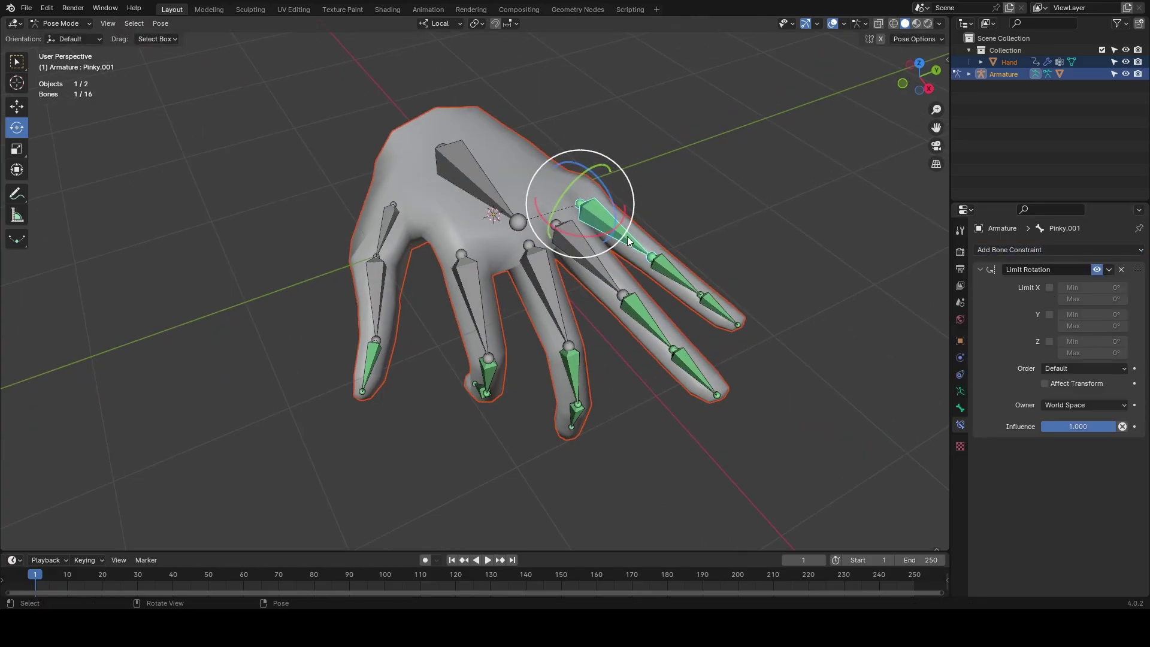
drag(596, 207, 611, 234)
click(1072, 405)
click(1061, 473)
click(1050, 342)
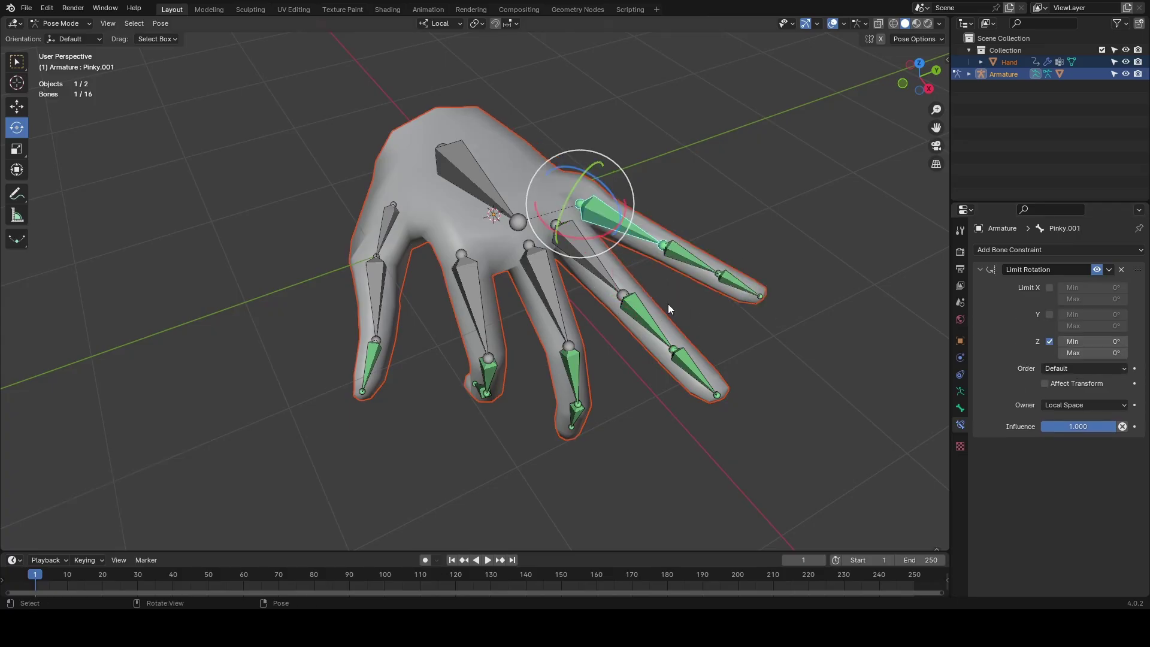
- With Limit Rotation turned off, curl Pinky.001 about its local Z axis and set the constraint's Z minimum to -90°
middle_drag(673, 308, 512, 288)
click(1098, 271)
key(n)
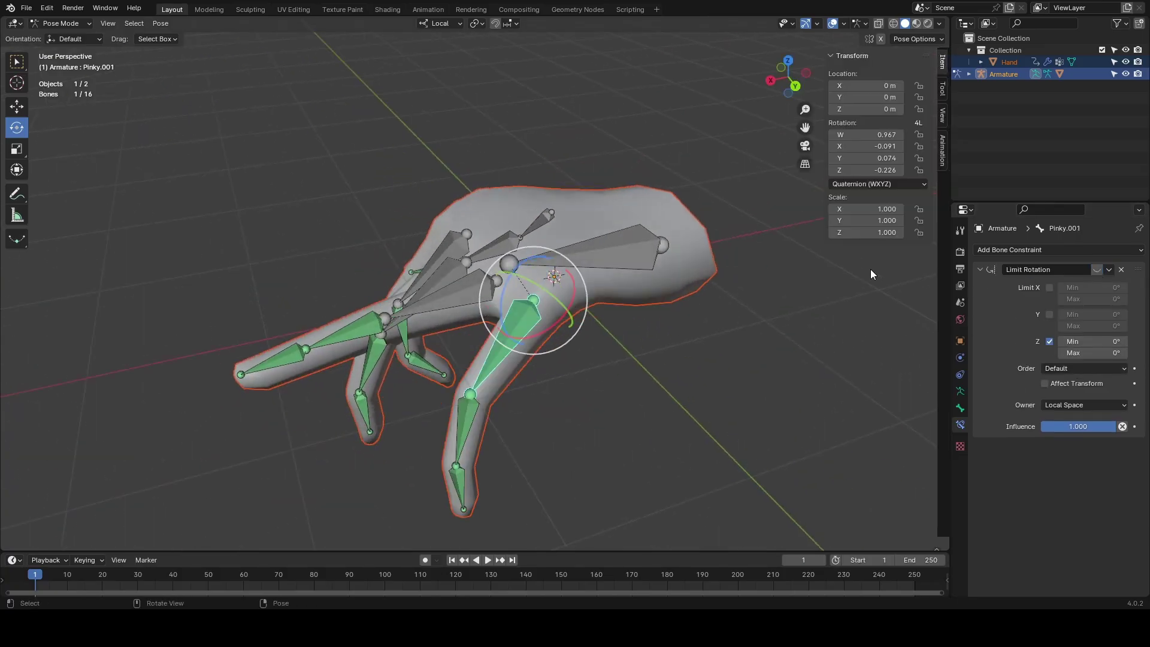
drag(512, 279, 512, 325)
click(440, 23)
click(1085, 344)
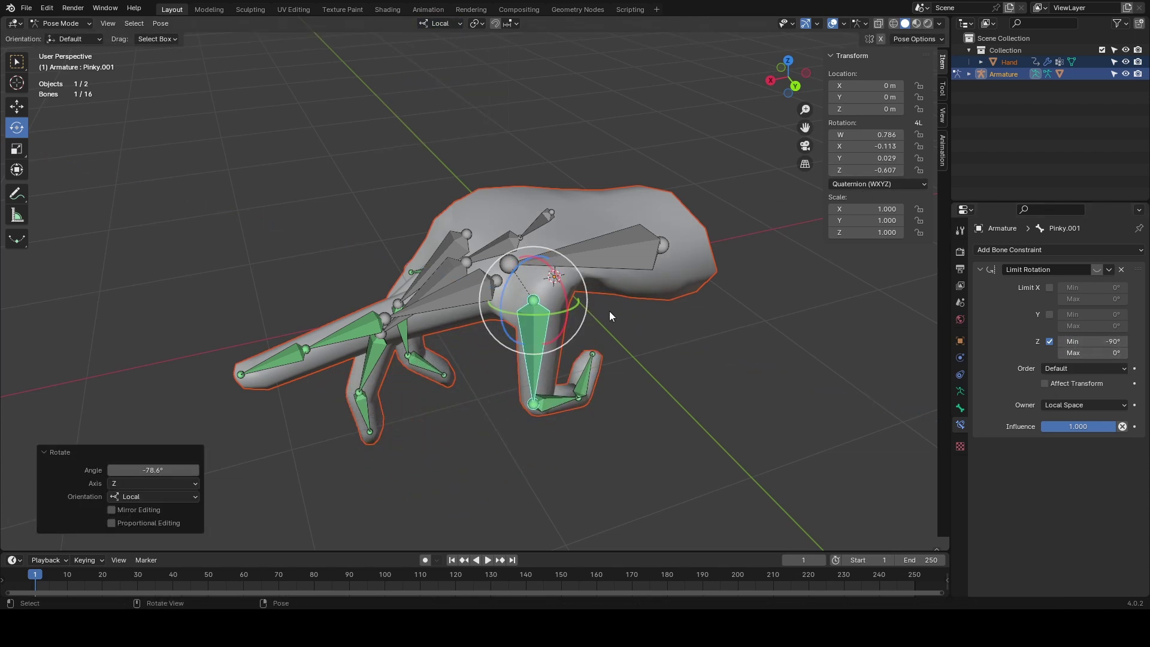
- Rotate Pinky.001 to check its range of motion and set the Limit Rotation Z minimum to -85°
drag(501, 340, 546, 282)
middle_drag(481, 248, 525, 256)
drag(564, 314, 566, 314)
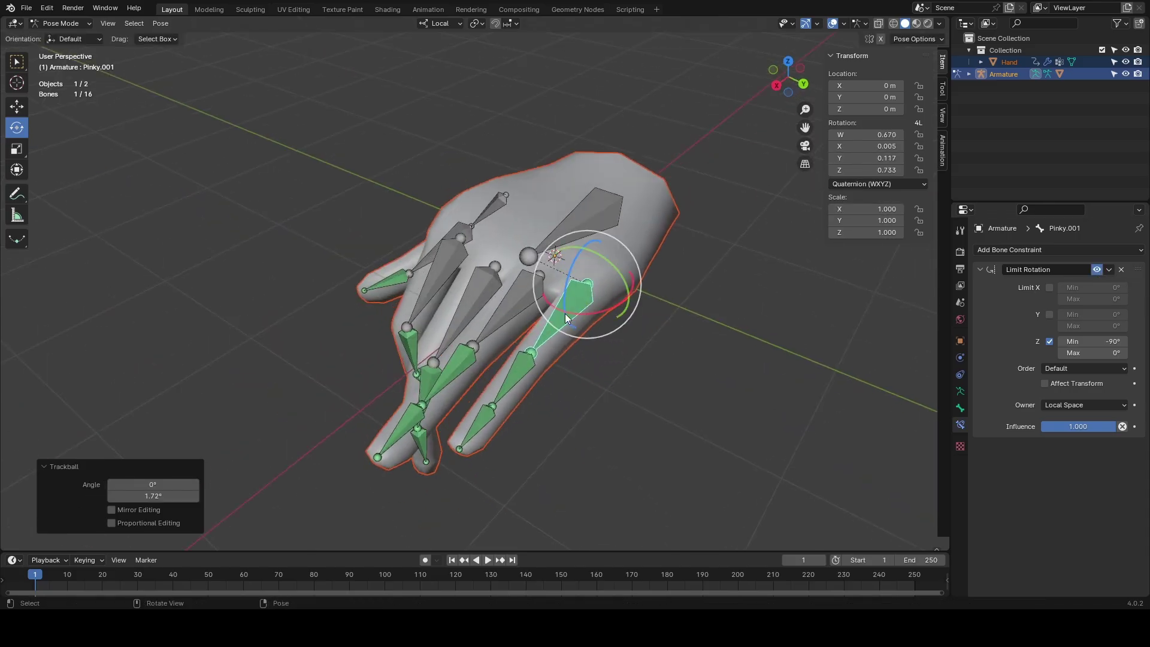
click(1101, 340)
text(-85)
key(Return)
- Turn Limit Rotation back on for Pinky.001 and test the limit by rotating the bone about its local Z axis
middle_drag(531, 294, 458, 243)
drag(457, 243, 465, 247)
middle_drag(465, 247, 536, 293)
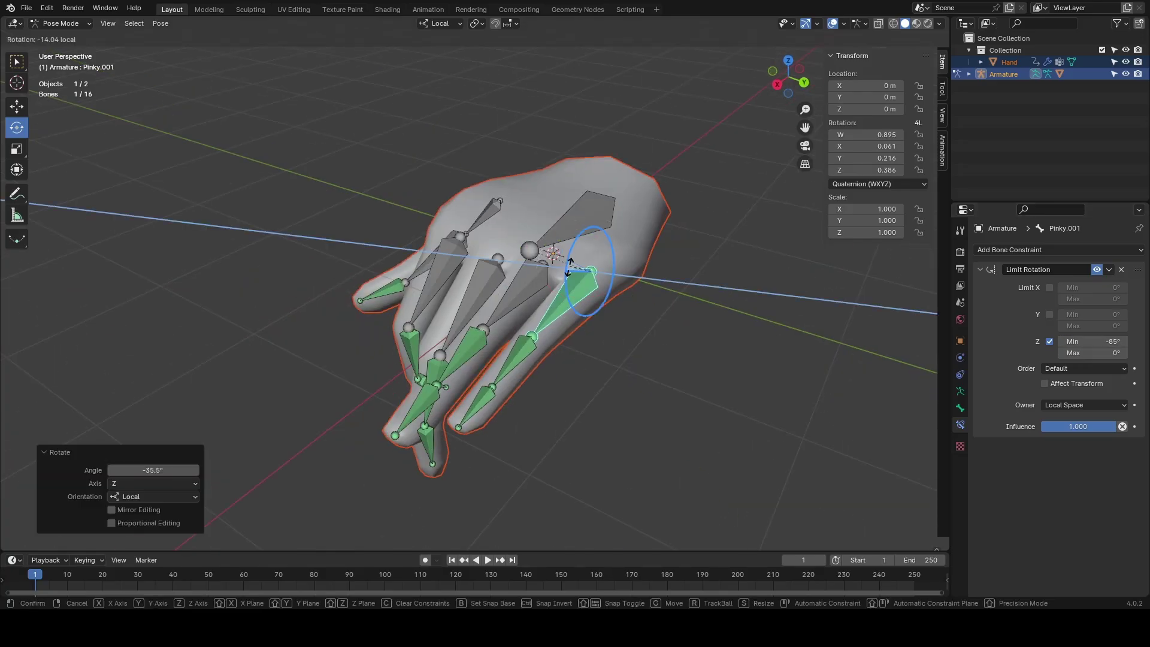
drag(569, 278, 618, 326)
- Try the X and Y limits on Pinky.001 while rotating the bone, and switch both off again
click(1050, 288)
click(1050, 315)
middle_drag(617, 326, 542, 287)
drag(457, 272, 514, 223)
click(1050, 314)
click(1050, 288)
middle_drag(489, 306, 558, 352)
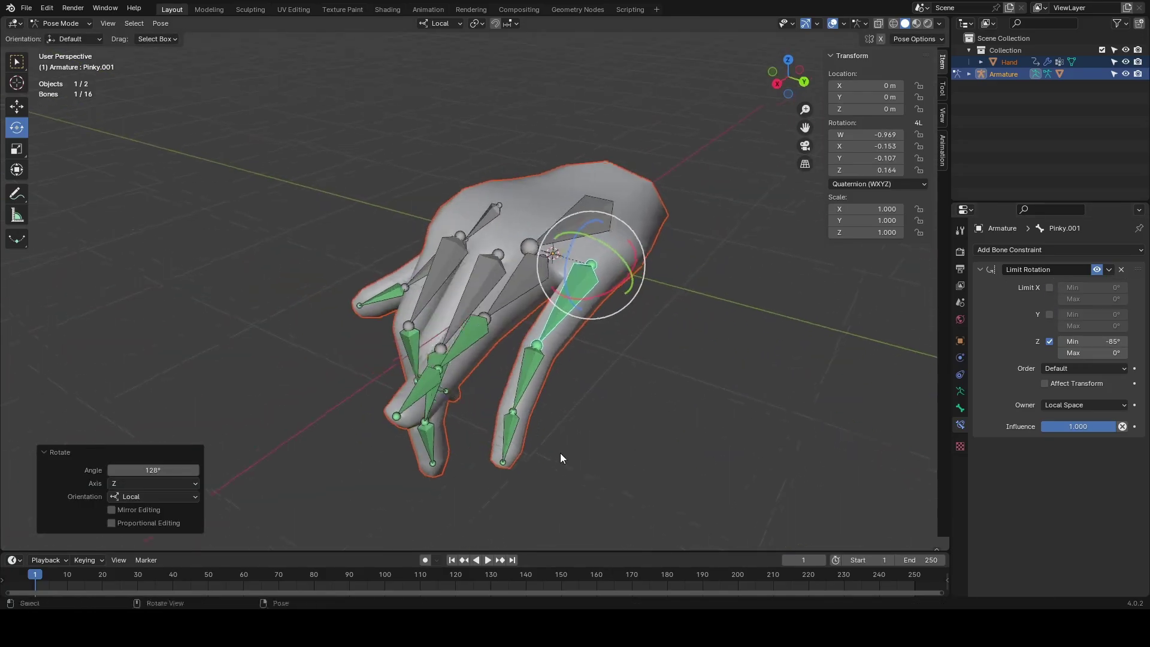
- Enable the Y limit on Pinky.001's Limit Rotation constraint and test it with a free trackball rotation
drag(571, 299, 575, 300)
click(1049, 315)
key(r)
key(r)
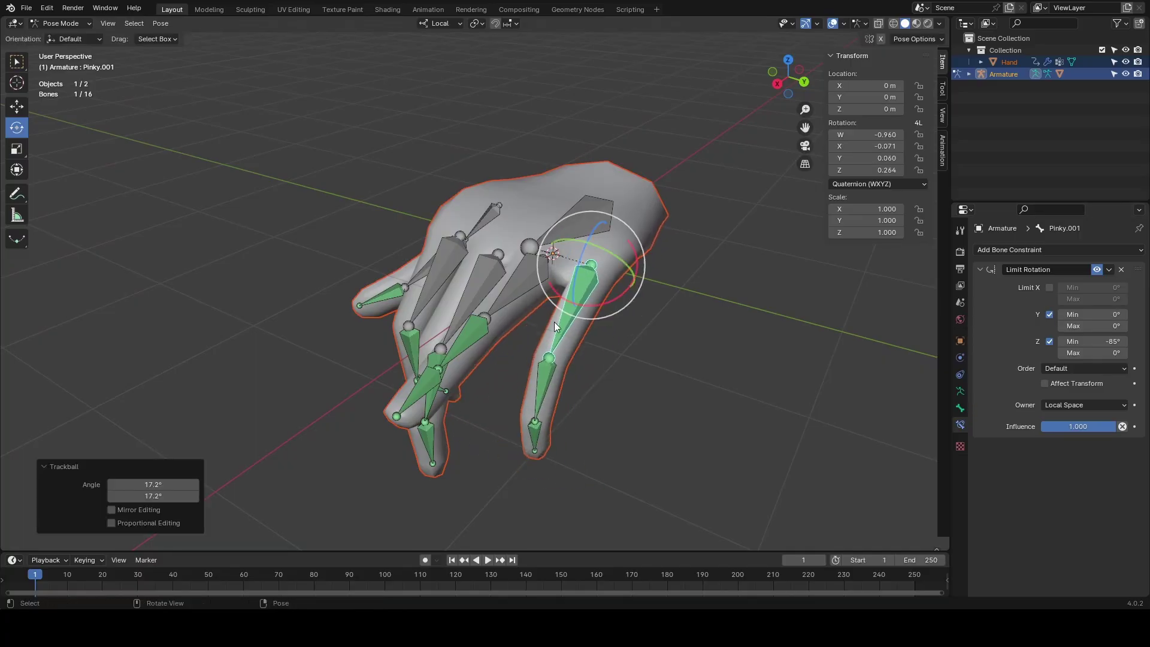
click(560, 314)
- Add a Limit Rotation constraint to Ring.001 with the Y and Z limits enabled and the owner in Local Space
click(530, 279)
click(1044, 249)
click(941, 361)
click(1049, 315)
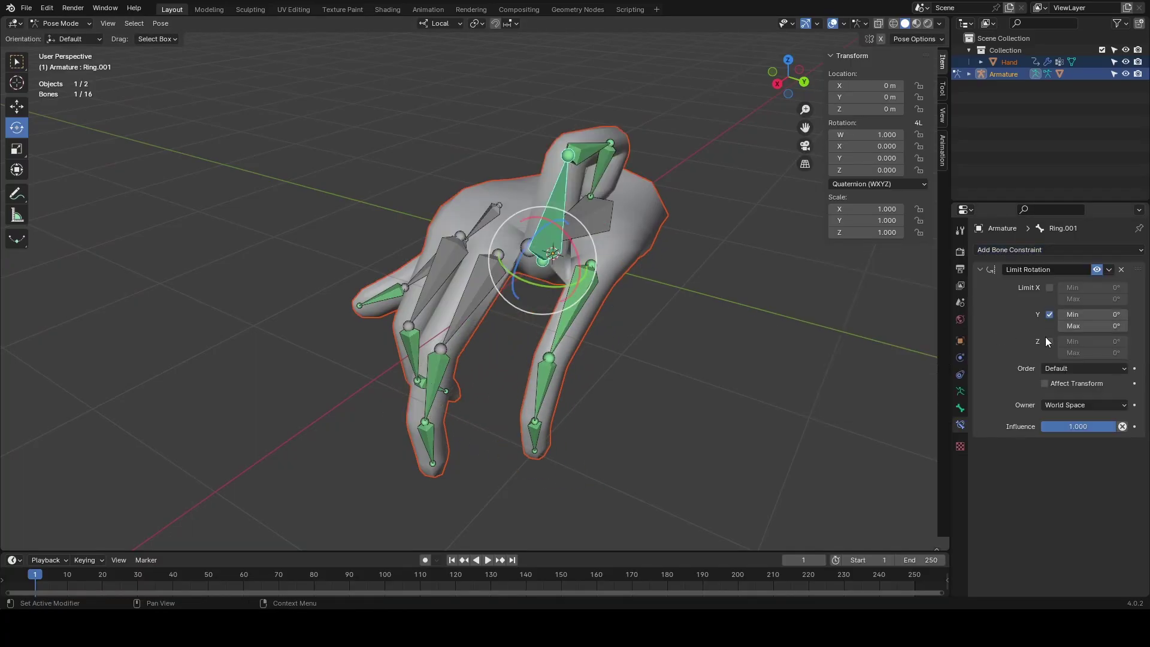
click(1050, 342)
click(1081, 405)
click(1064, 462)
- Set the Z minimum of Ring.001's rotation limit to -85° and curl the ring finger to test it
click(1089, 341)
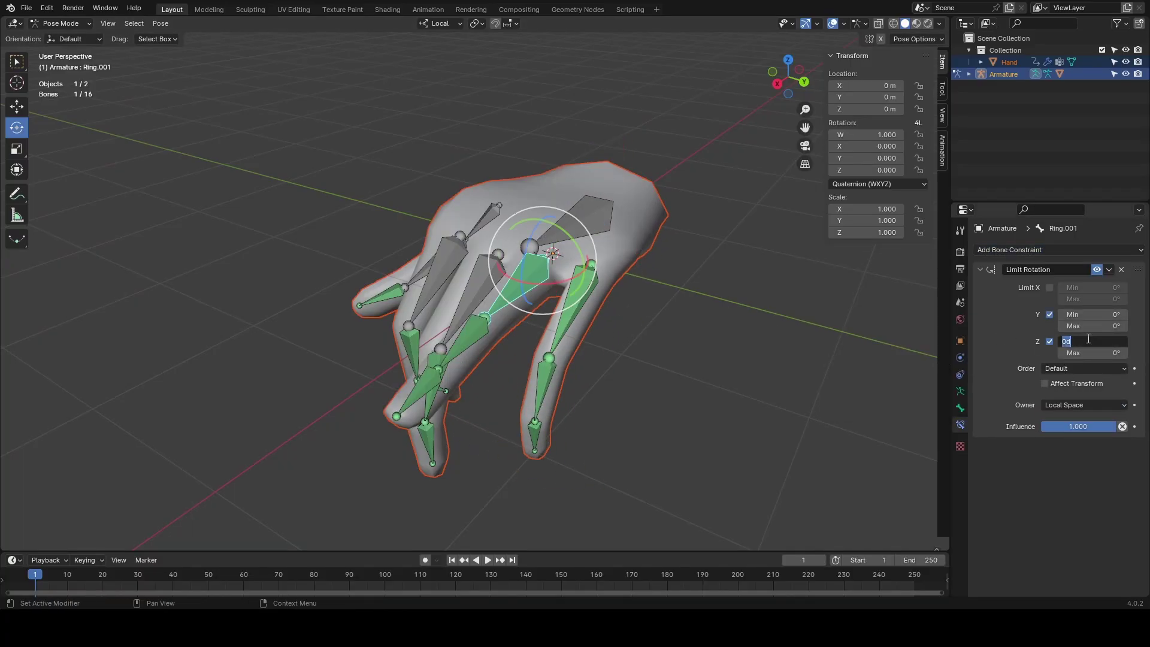
text(-85)
key(Return)
drag(523, 271, 531, 278)
drag(533, 276, 518, 249)
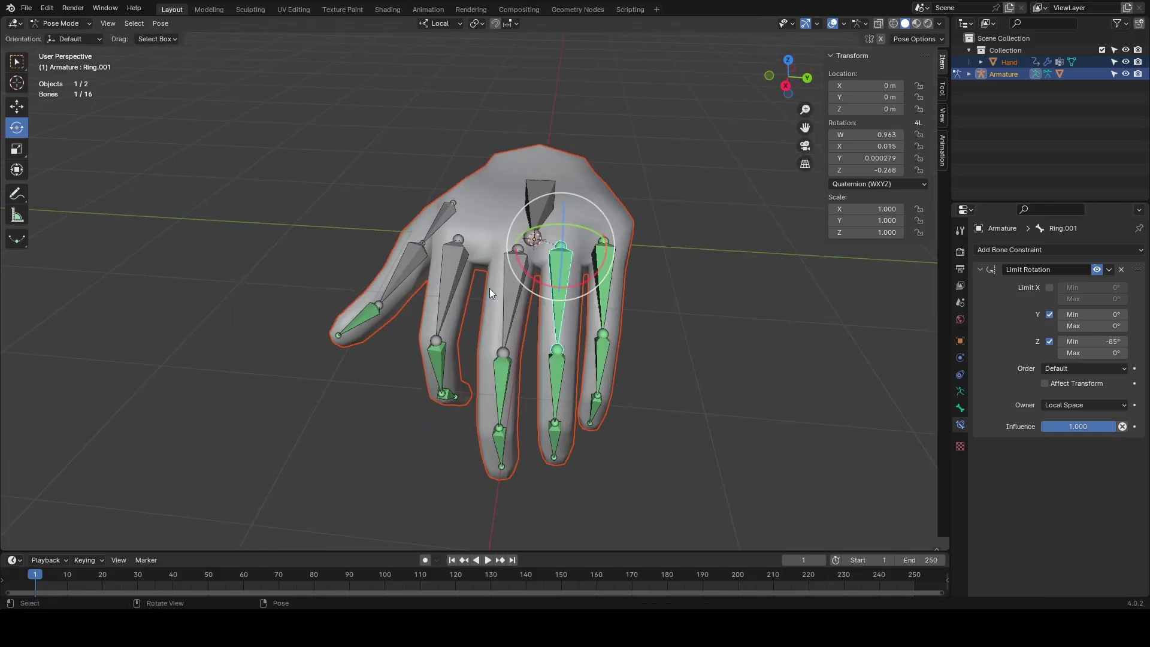
- Add a Limit Rotation constraint to Middel.001 with Y and Z limits in Local Space and a Z minimum of -85°
click(1048, 250)
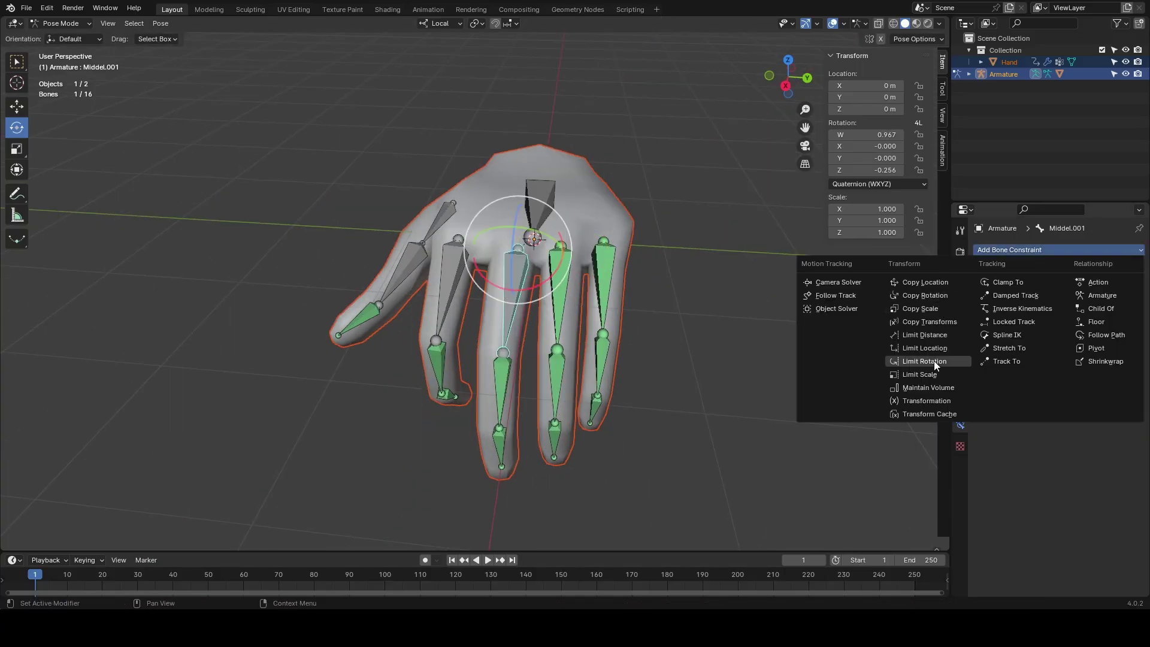
click(1067, 406)
click(1064, 462)
click(1092, 341)
text(-85)
key(Return)
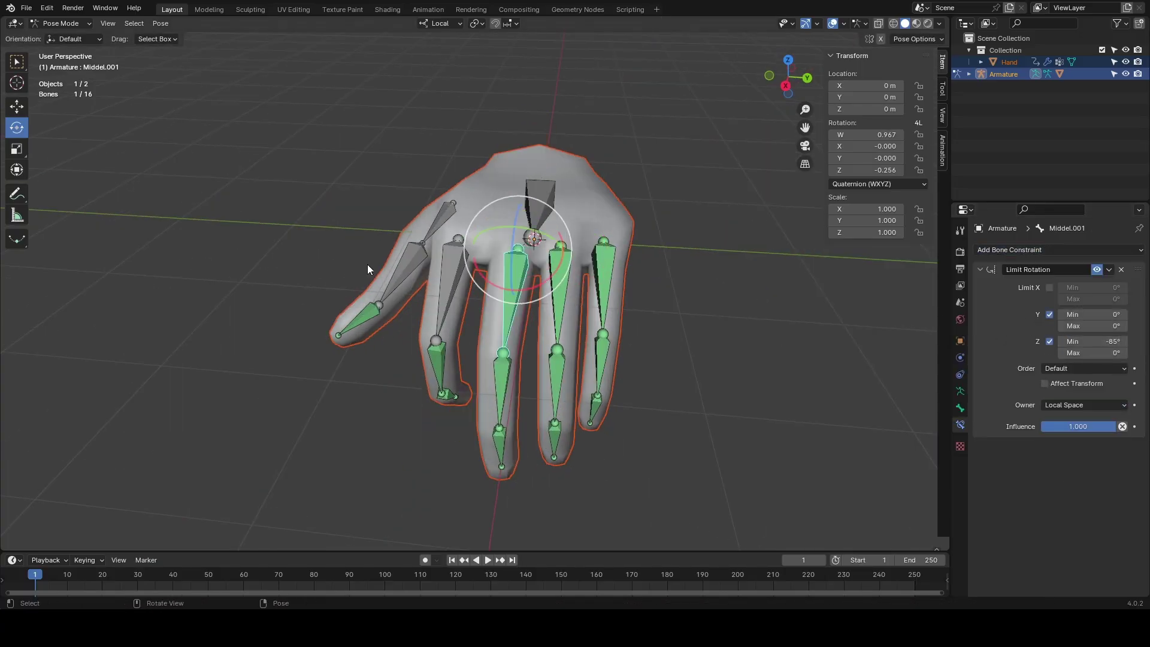
- Add a Limit Rotation constraint to Pointer.001 and remove the Copy Rotation constraint added to it by mistake
click(448, 283)
click(1010, 251)
click(926, 295)
click(1012, 250)
click(925, 361)
click(1122, 270)
- Limit Pointer.001 in Y and Z with the owner in Local Space and a Z minimum of -85°, and test by rotating it
click(1050, 315)
click(1050, 341)
click(1067, 406)
click(1063, 465)
click(1094, 342)
text(-85)
key(Return)
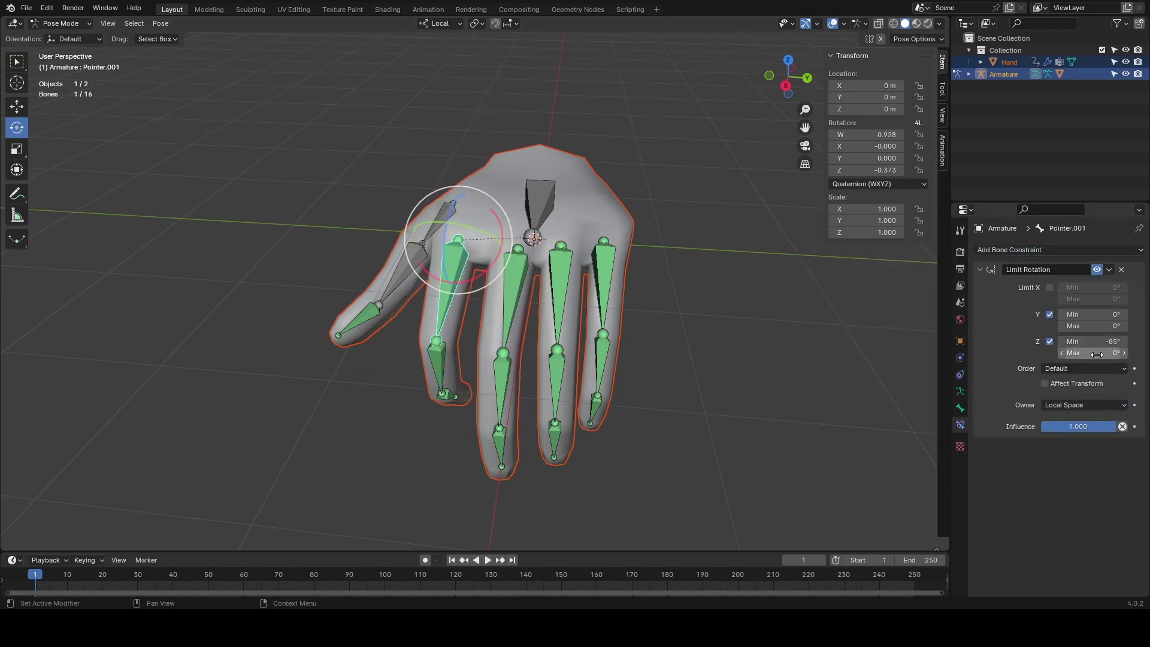
middle_drag(707, 372, 836, 362)
drag(514, 221, 497, 195)
- Select Thunb.002 in the thumb and rotate it about its local X axis
middle_drag(575, 269, 431, 306)
click(386, 279)
drag(360, 264, 349, 294)
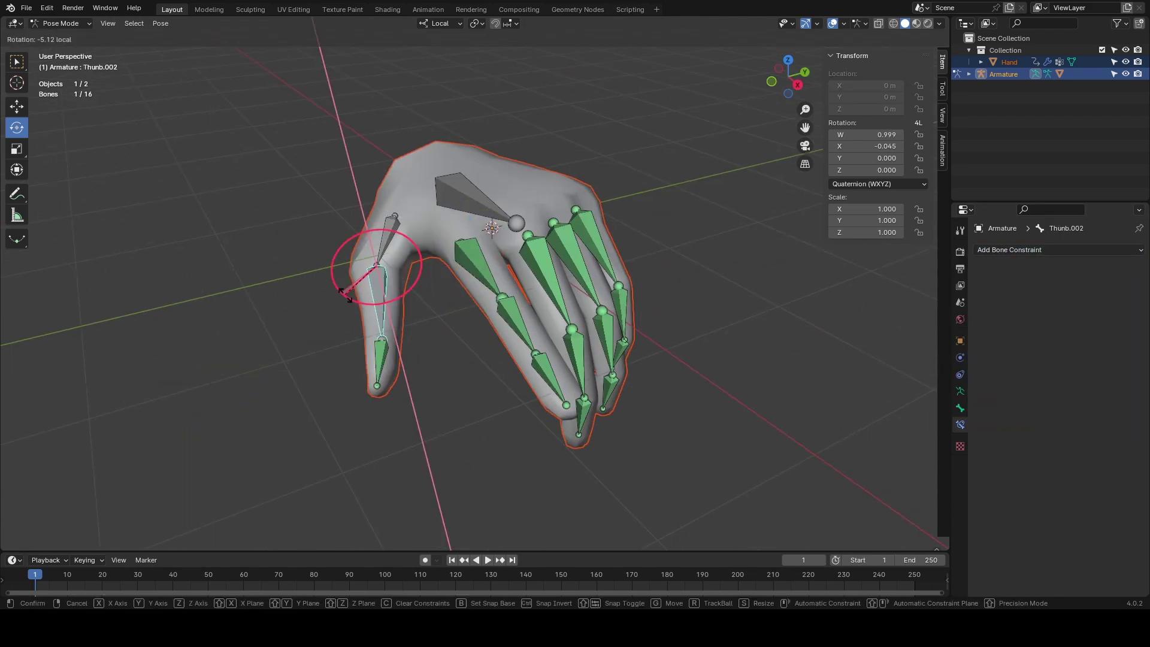